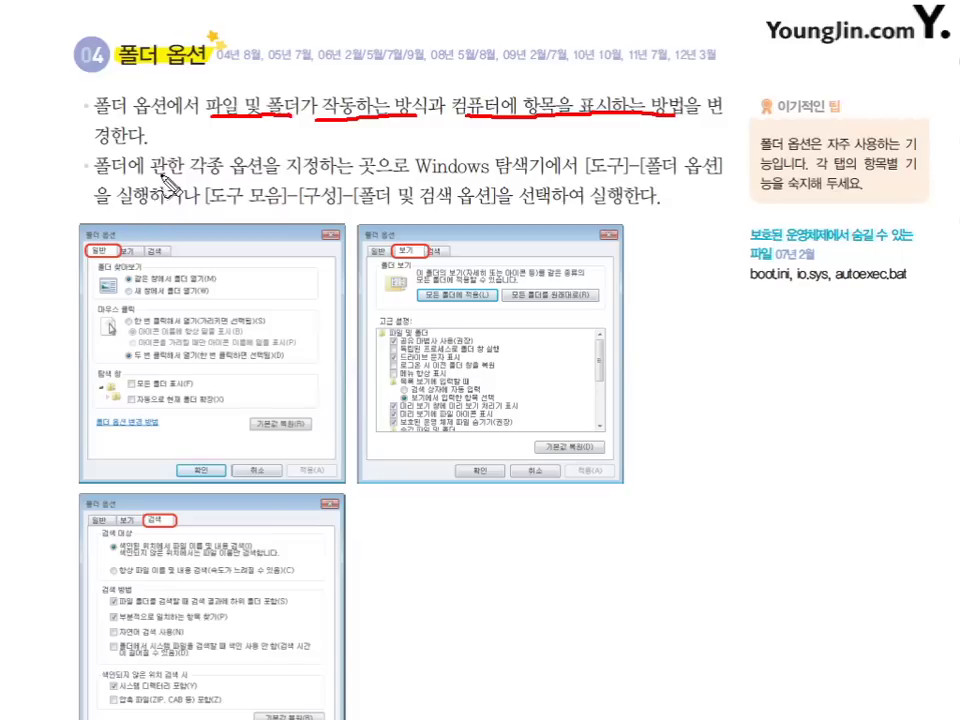
# - Draw a red pointer at the protected system files note, underline boot.ini, io.sys and autoexec.bat, and clear the markings
pyautogui.moveTo(714, 222); pyautogui.dragTo(724, 259)
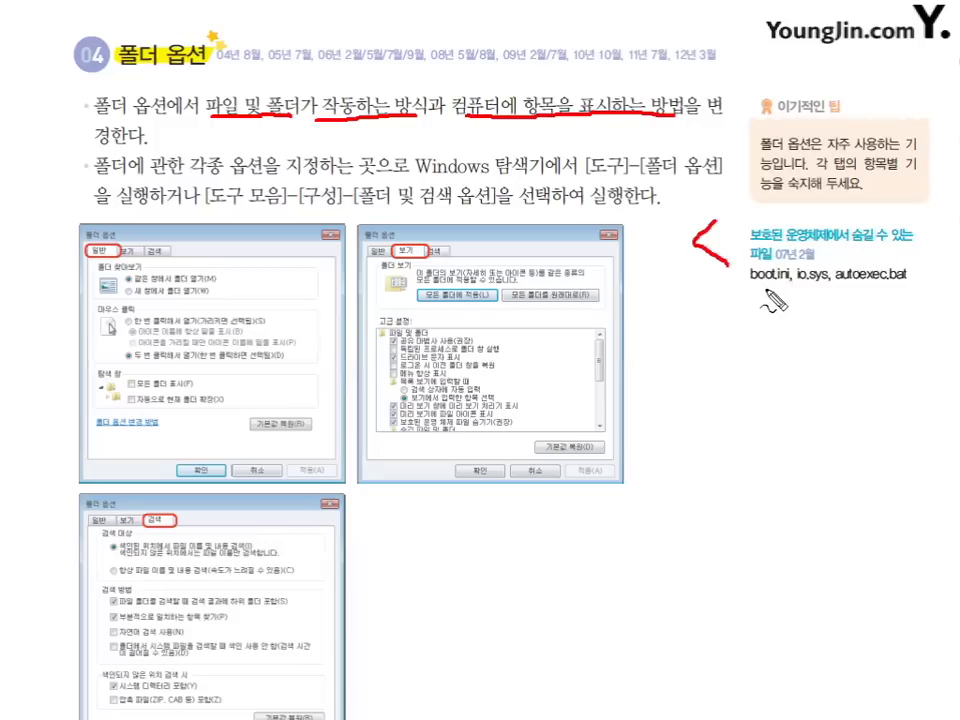
pyautogui.moveTo(752, 288); pyautogui.dragTo(790, 290)
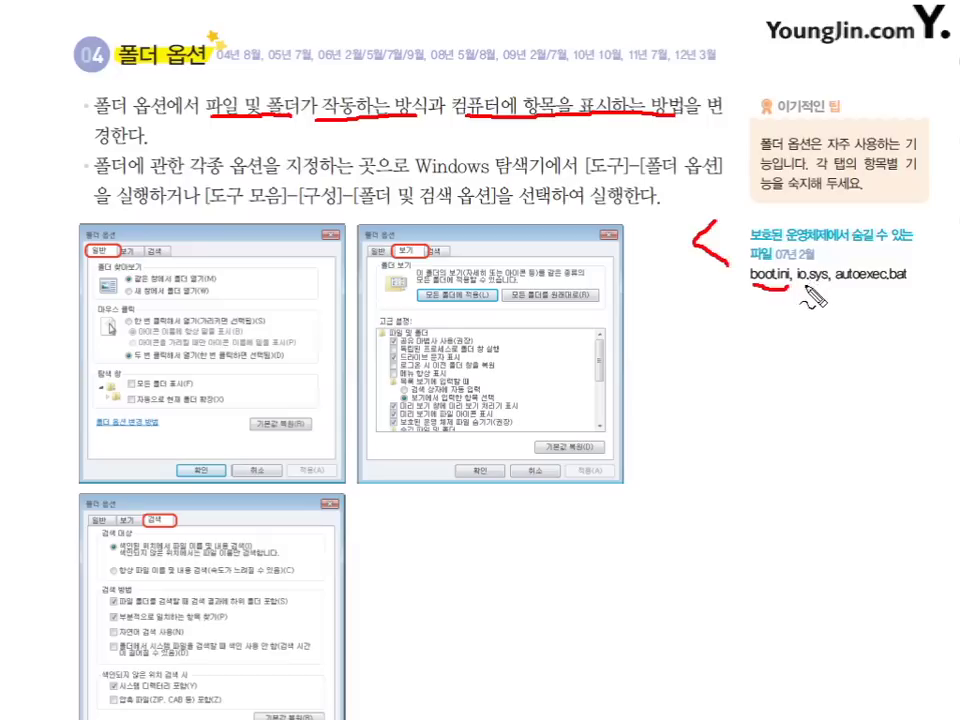
pyautogui.moveTo(797, 289); pyautogui.dragTo(896, 287)
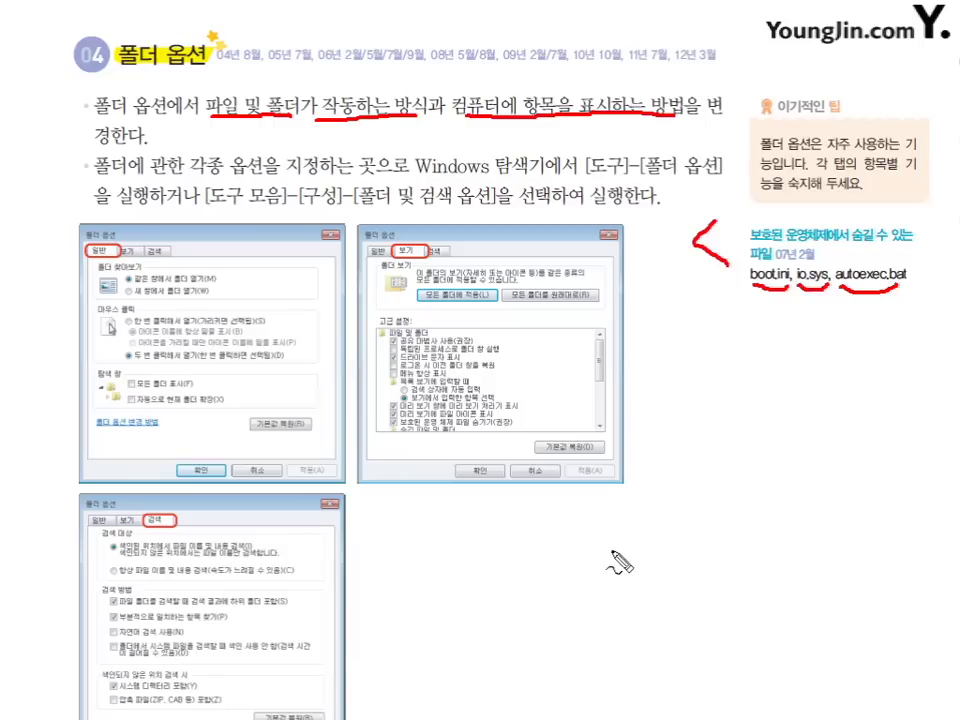
pyautogui.press('Escape')
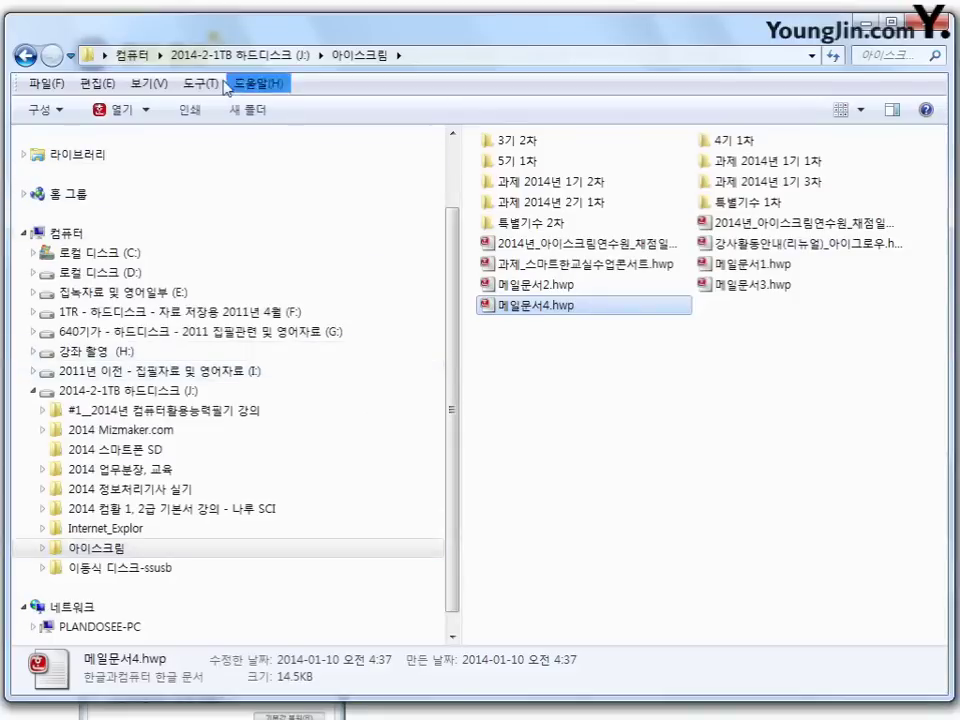
# - Open the folder options (폴더 옵션) from Windows Explorer and look over the view and search settings before returning to the general ones
pyautogui.click(195, 86)
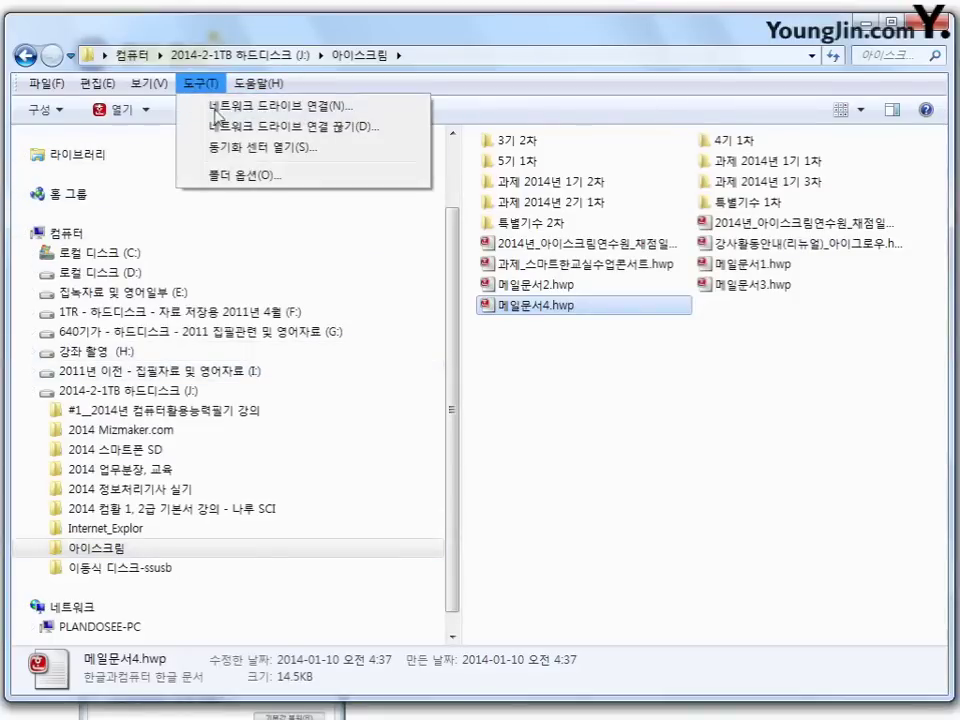
pyautogui.click(262, 176)
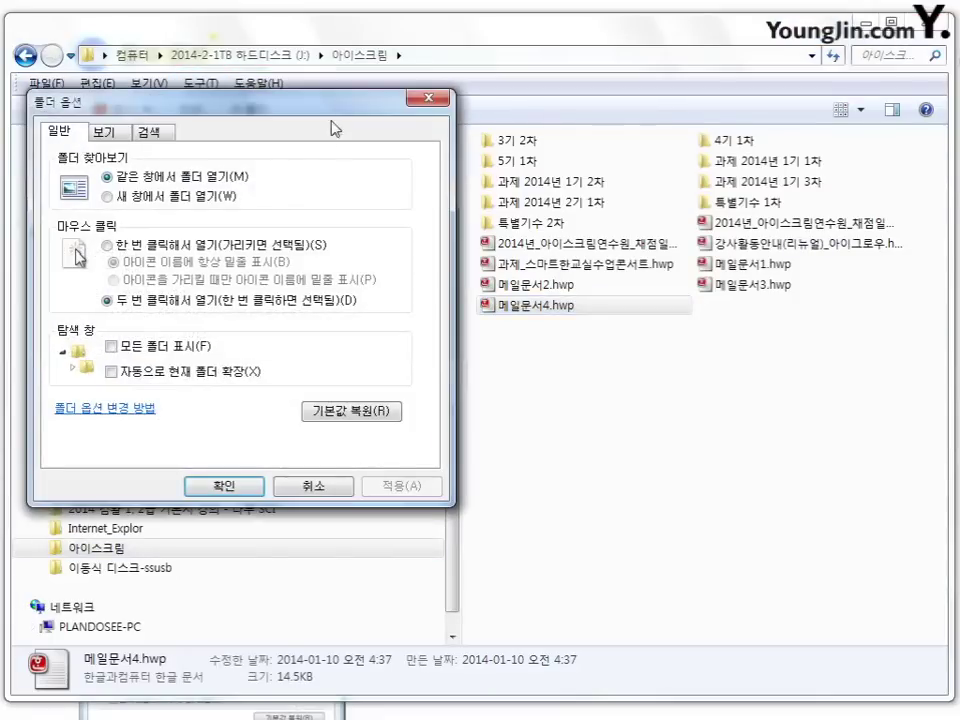
pyautogui.moveTo(335, 113); pyautogui.dragTo(620, 132)
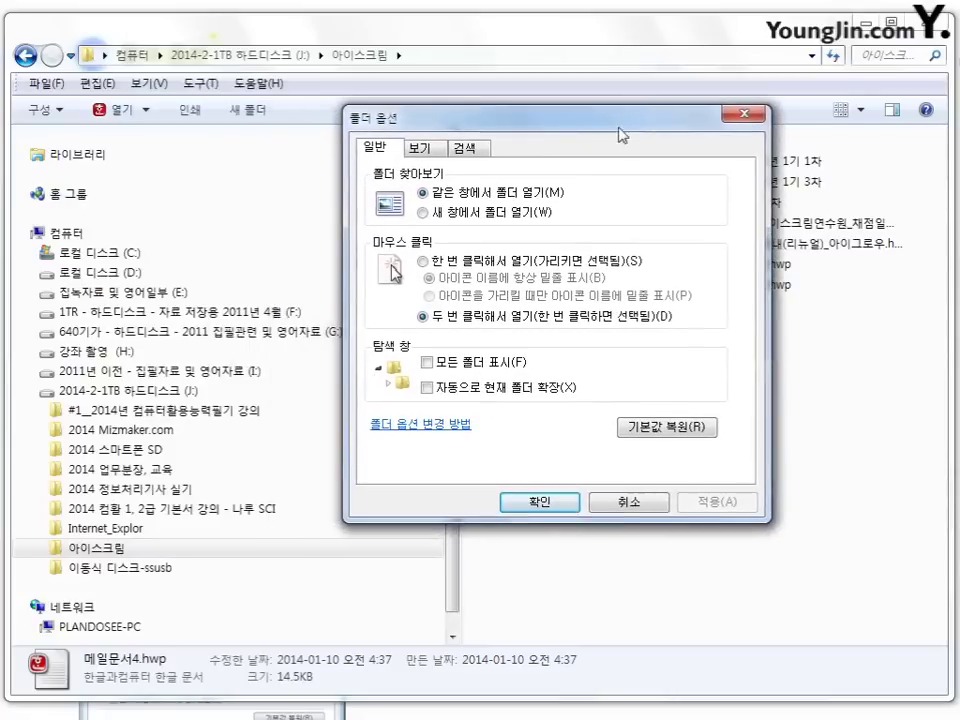
pyautogui.click(418, 148)
pyautogui.click(465, 148)
pyautogui.click(378, 149)
# - Try opening folders in a new window and opening items with a single click, and restore the general defaults
pyautogui.click(510, 221)
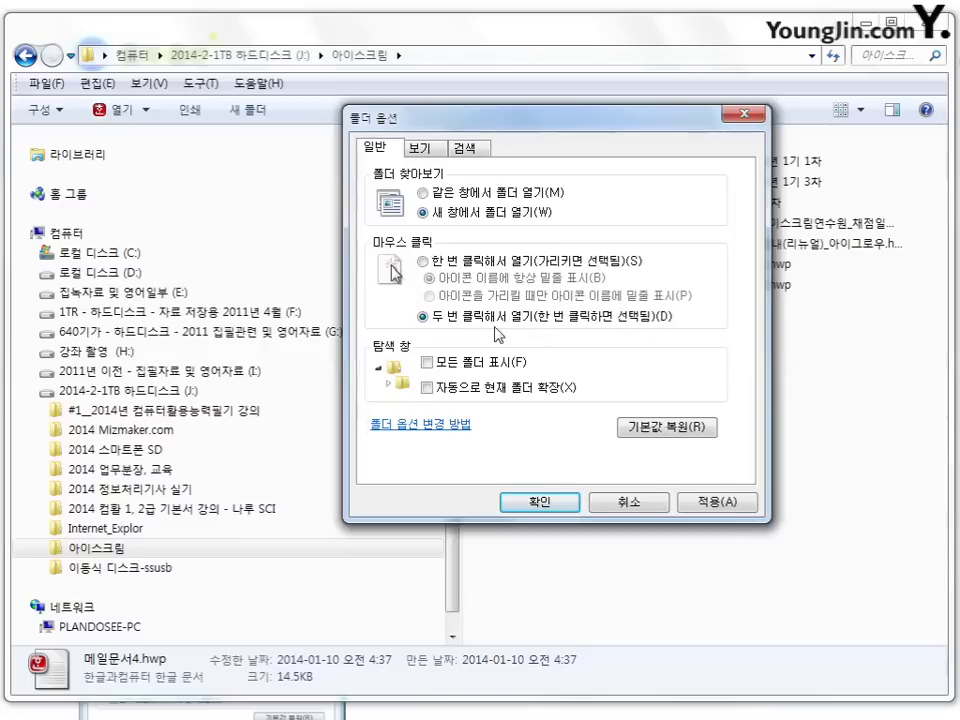
pyautogui.click(484, 262)
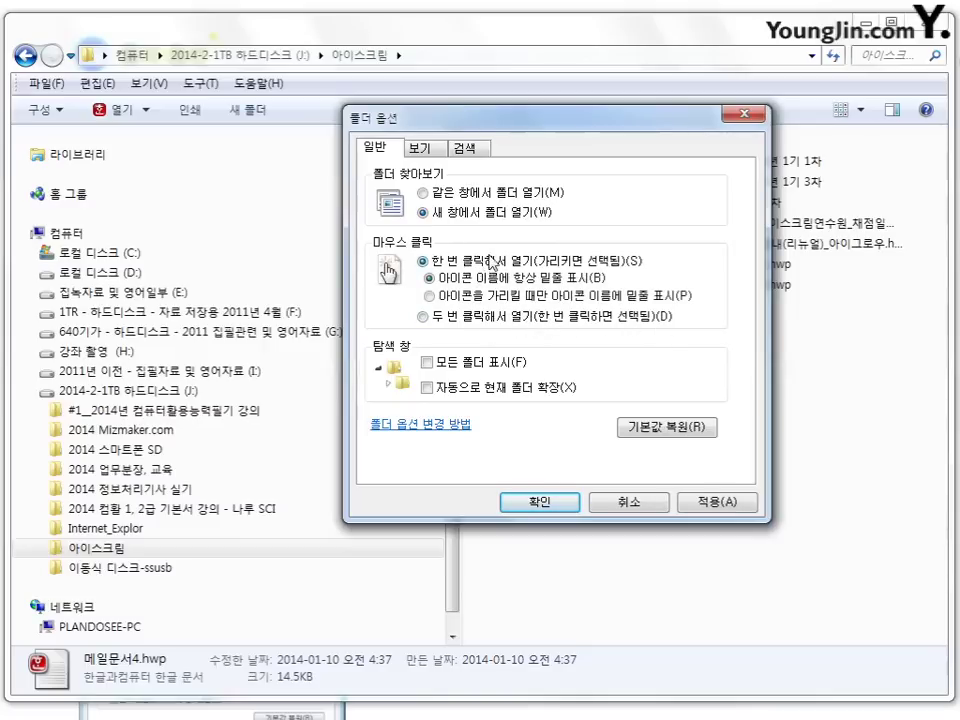
pyautogui.click(487, 320)
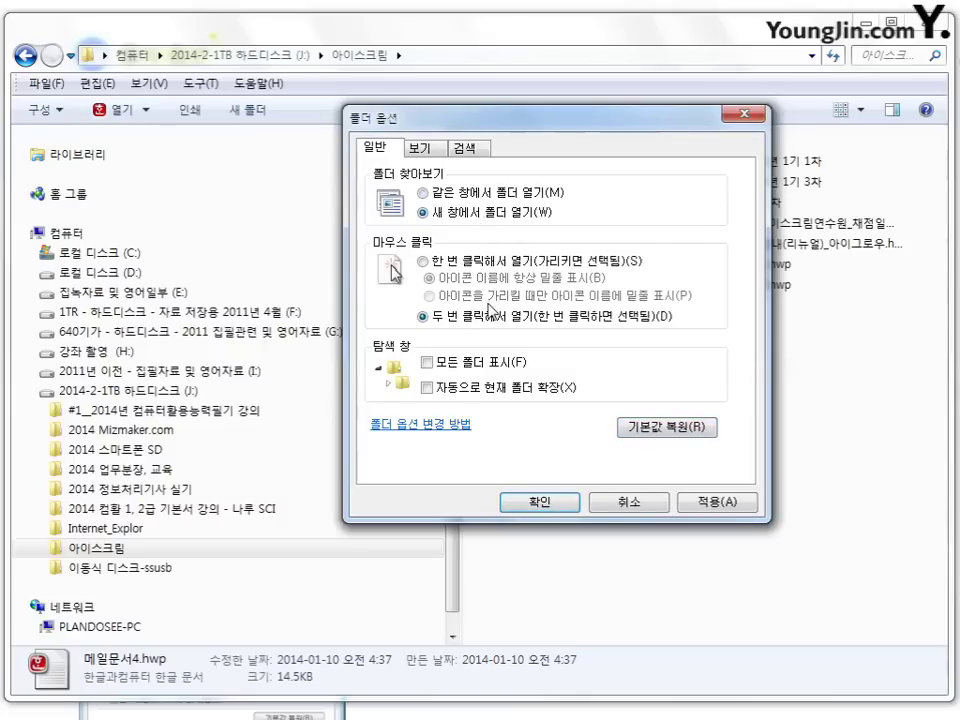
pyautogui.click(506, 263)
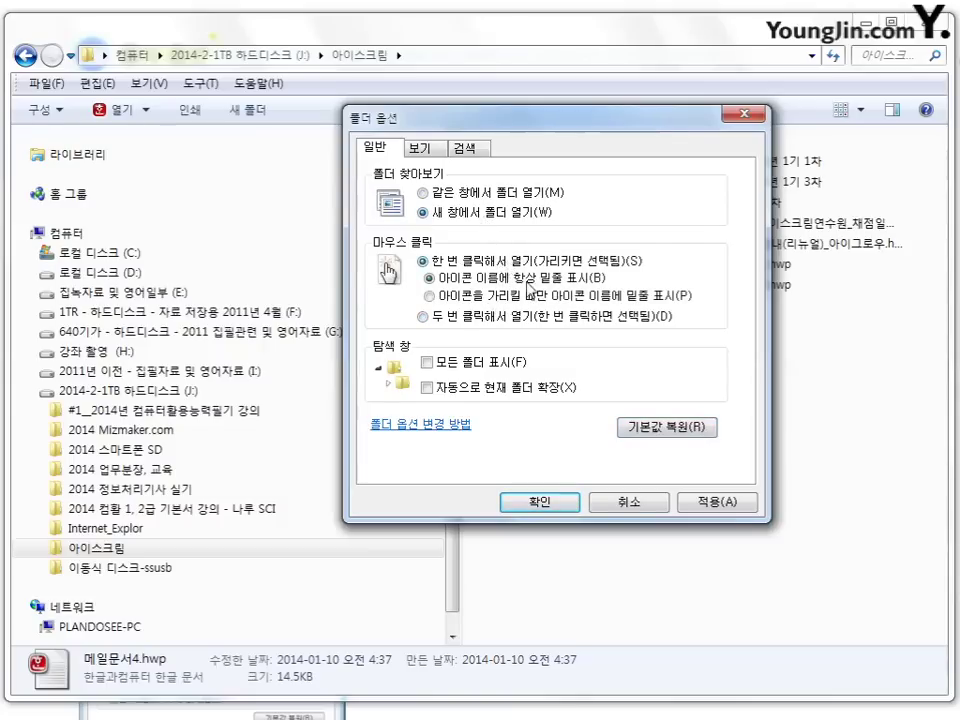
pyautogui.click(666, 428)
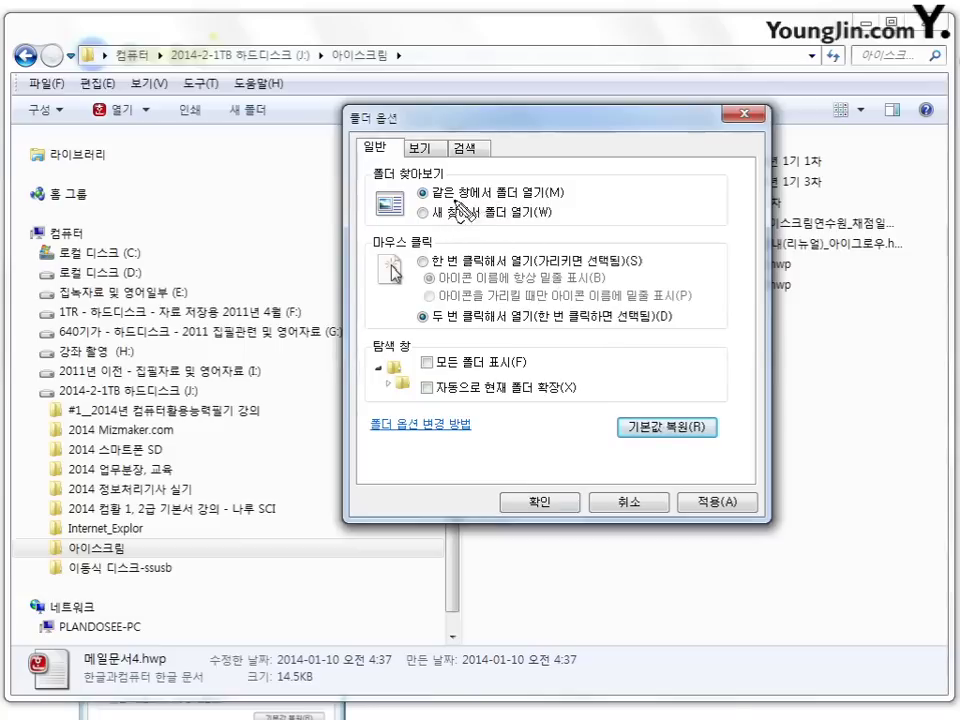
# - Circle 기본값 복원, underline the same-window and double-click options, bracket the navigation pane options in red, and clear the markings
pyautogui.moveTo(670, 420); pyautogui.dragTo(672, 430)
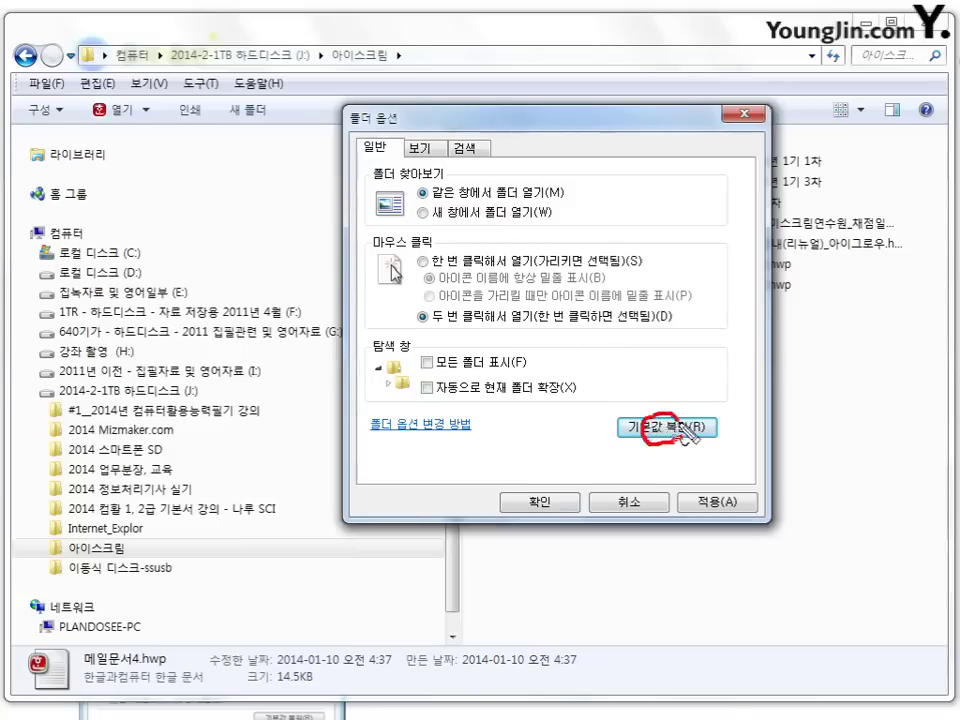
pyautogui.moveTo(414, 198); pyautogui.dragTo(512, 198)
pyautogui.moveTo(418, 322); pyautogui.dragTo(555, 322)
pyautogui.moveTo(430, 418); pyautogui.dragTo(400, 376)
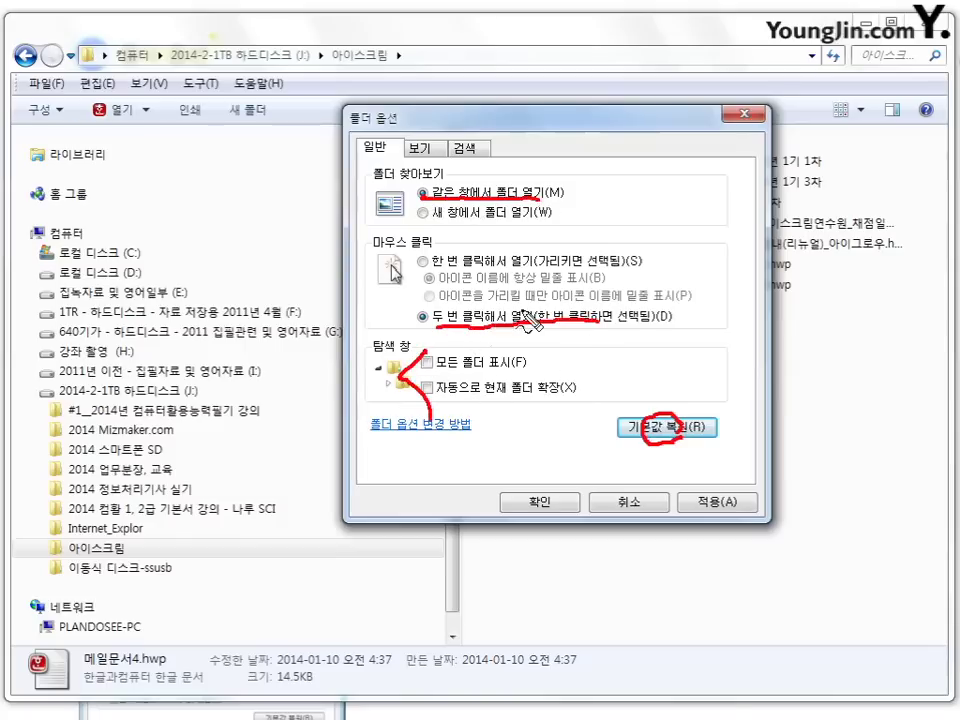
pyautogui.press('Escape')
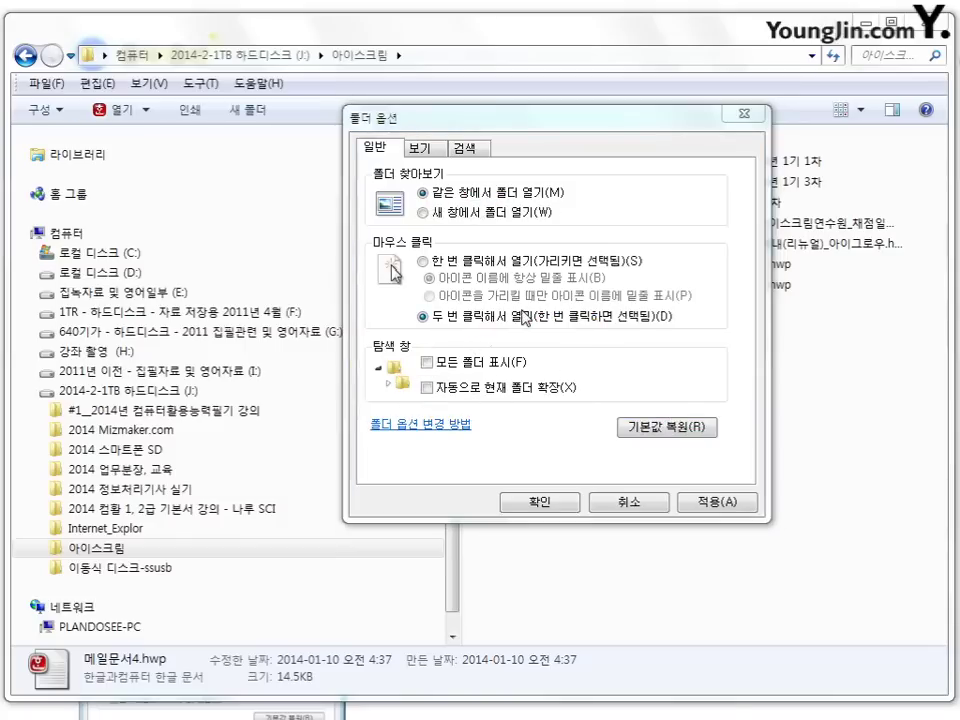
# - Try 모든 폴더 표시, 자동으로 현재 폴더 확장, new-window browsing and single-click opening together, and restore the defaults
pyautogui.click(428, 362)
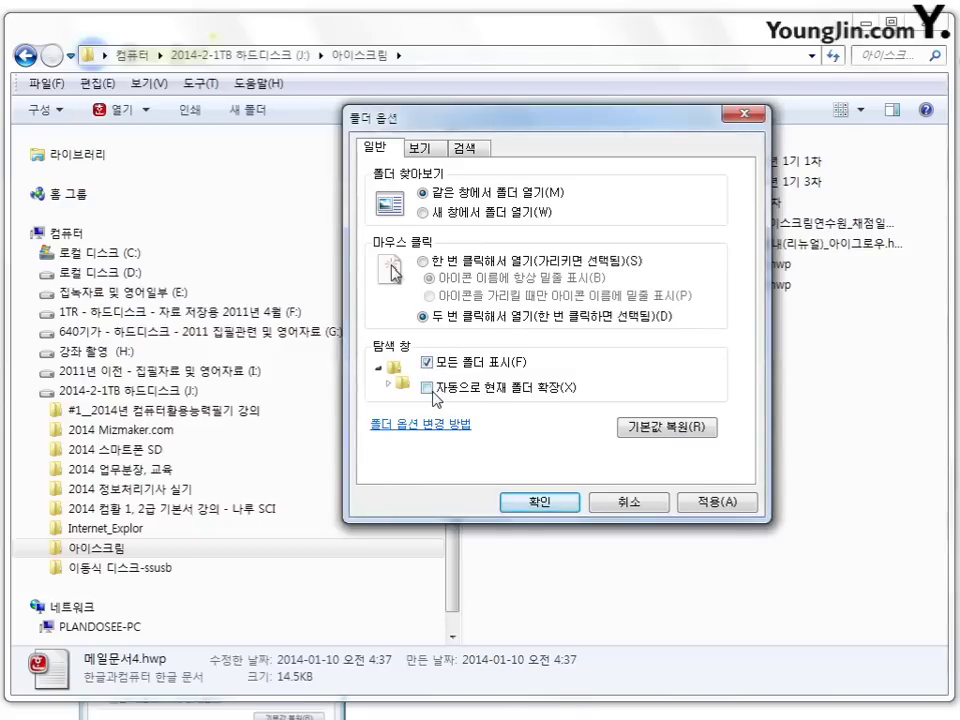
pyautogui.click(430, 388)
pyautogui.click(455, 212)
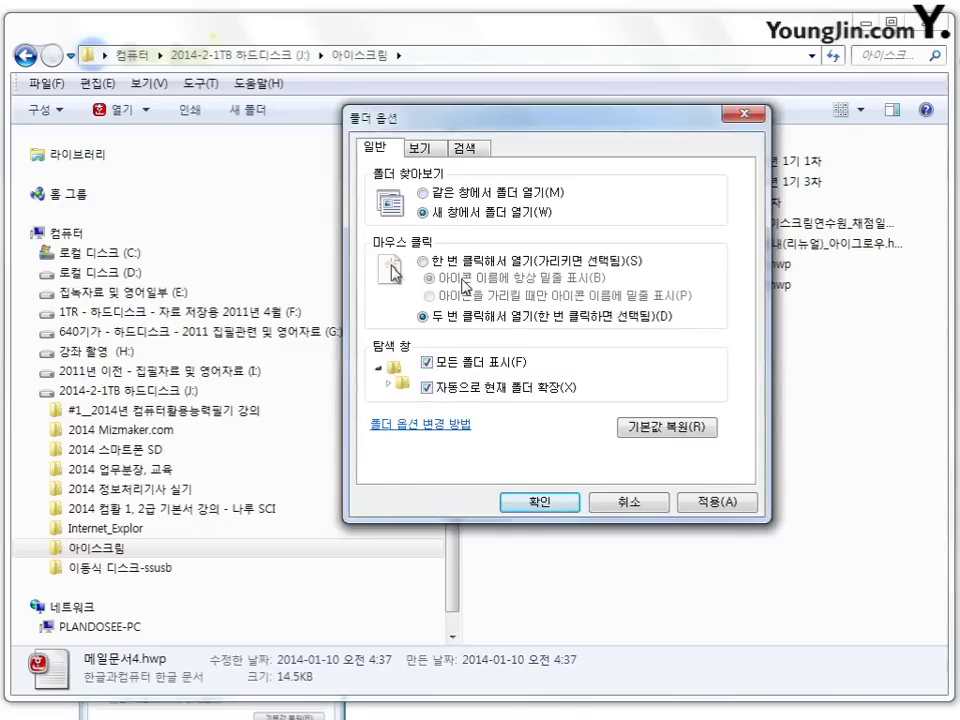
pyautogui.click(428, 261)
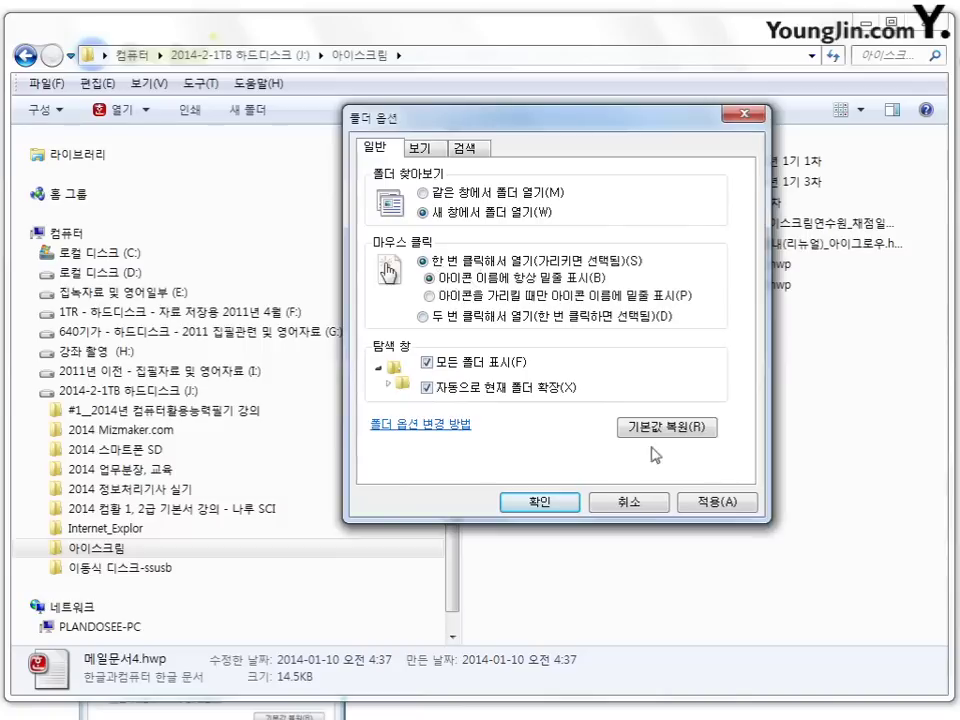
pyautogui.click(682, 425)
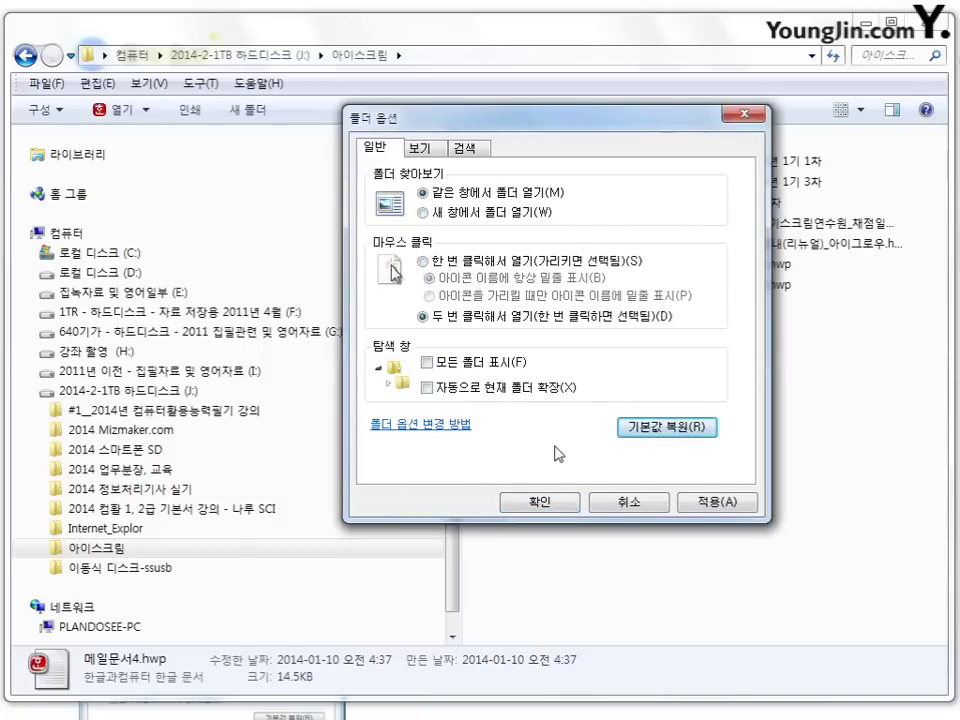
# - Mark the default same-window, double-click and navigation pane settings in red again, and clear the markings
pyautogui.moveTo(438, 211); pyautogui.dragTo(516, 186)
pyautogui.moveTo(434, 315); pyautogui.dragTo(477, 326)
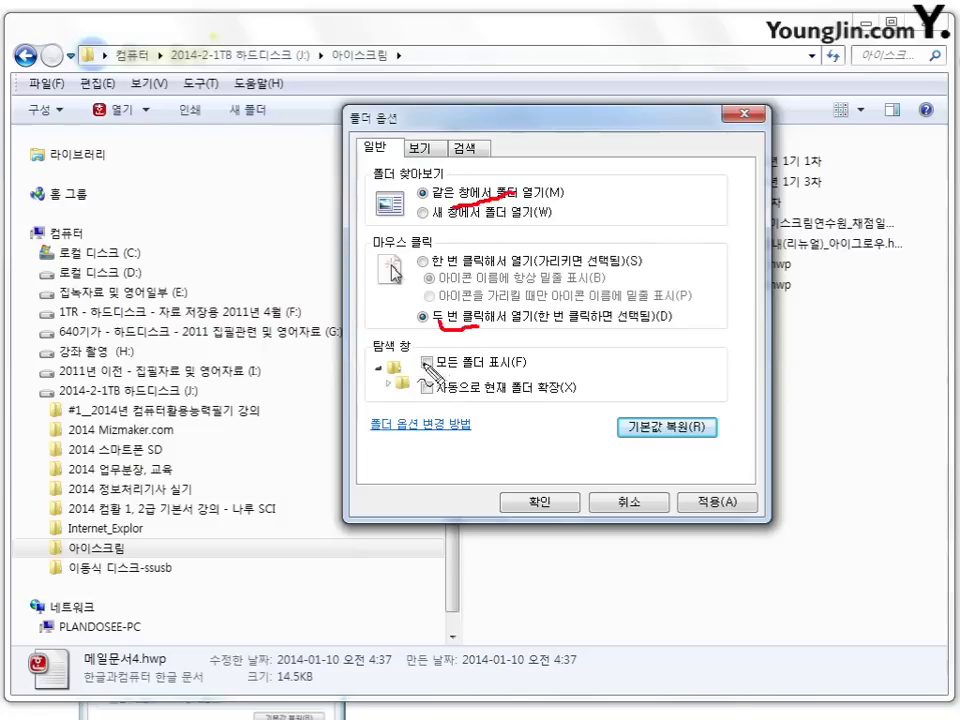
pyautogui.moveTo(440, 399); pyautogui.dragTo(412, 401)
pyautogui.moveTo(431, 355)
pyautogui.mouseDown()
pyautogui.moveTo(405, 388)
pyautogui.moveTo(438, 405)
pyautogui.mouseUp()
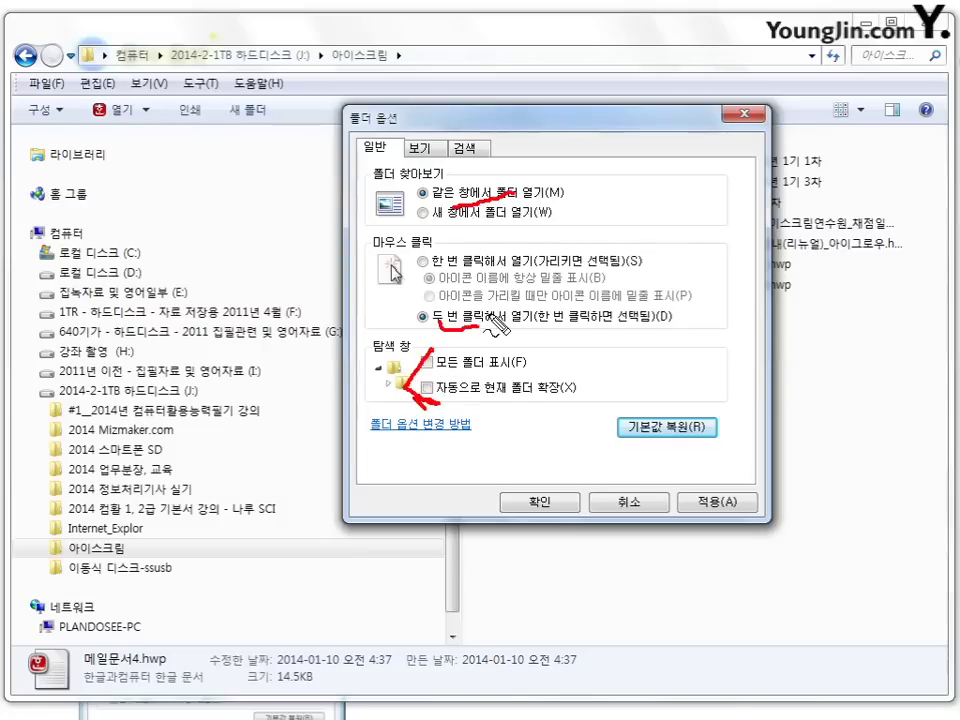
pyautogui.press('Escape')
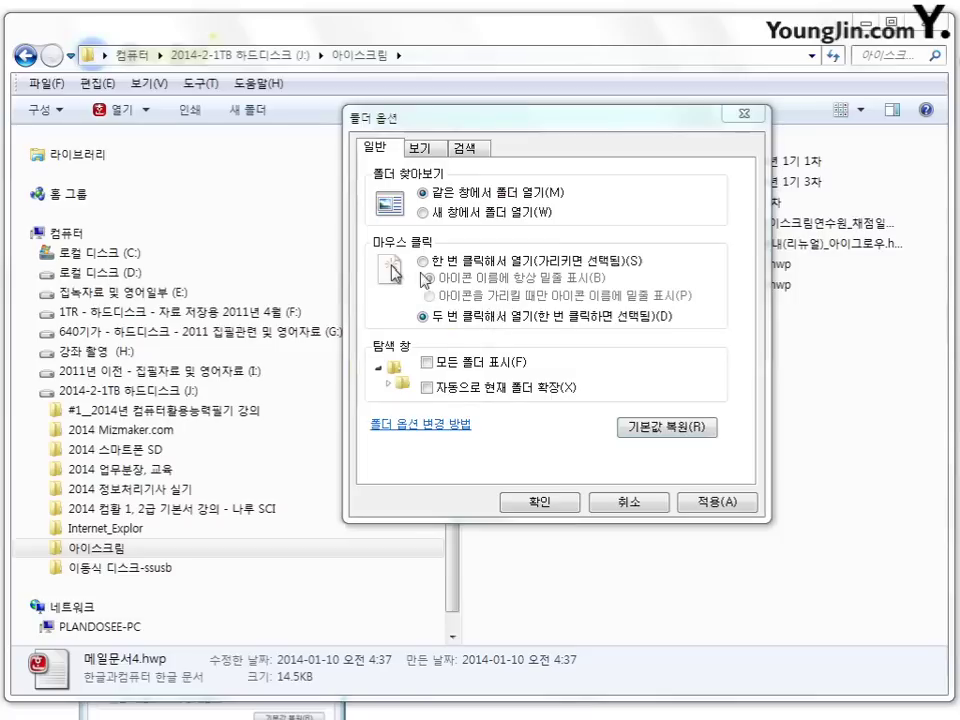
# - Show the view settings, mark 드라이브 문자 표시, 메뉴 항상 표시, the menu bar, 구성 and 보호된 운영 체제 파일 숨기기 in red, and clear the markings
pyautogui.click(420, 148)
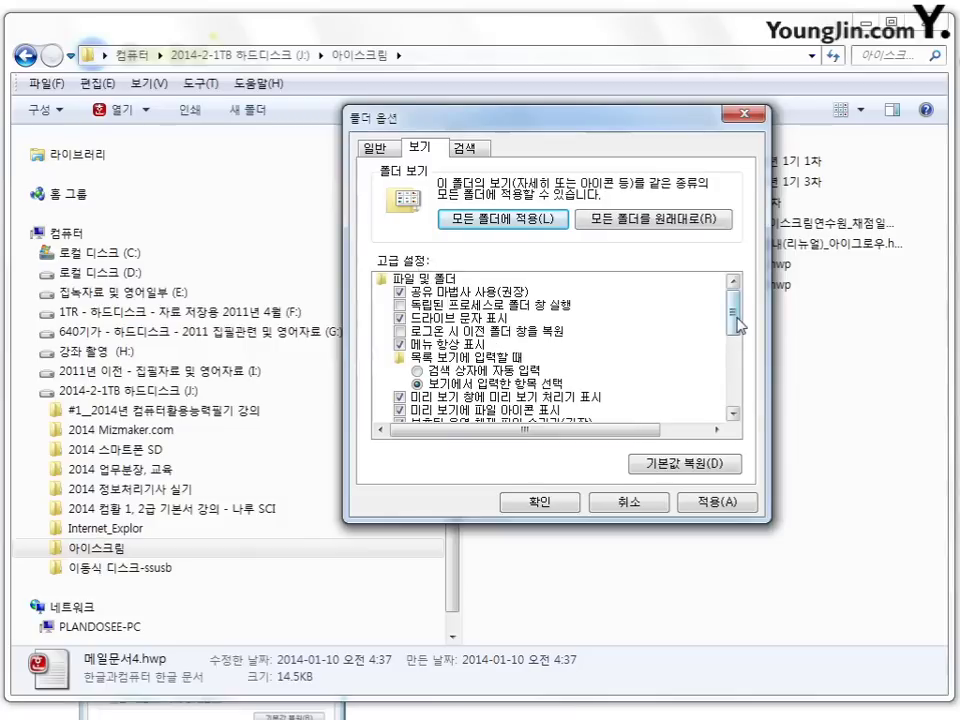
pyautogui.moveTo(737, 322); pyautogui.dragTo(738, 327)
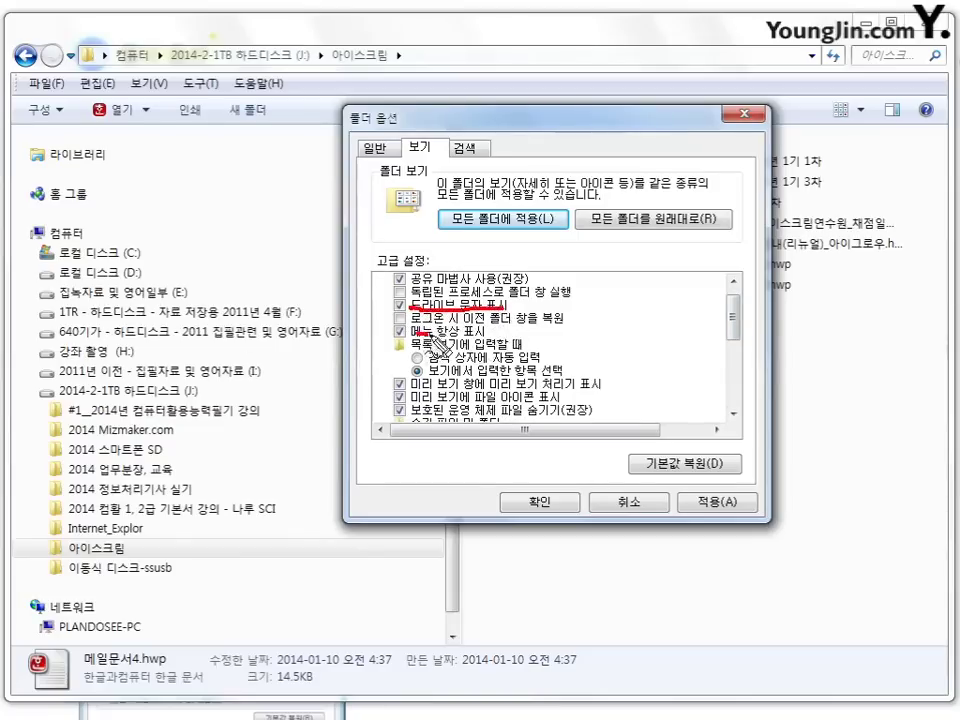
pyautogui.moveTo(458, 348)
pyautogui.mouseDown()
pyautogui.moveTo(405, 385)
pyautogui.moveTo(270, 345)
pyautogui.moveTo(182, 197)
pyautogui.moveTo(139, 96)
pyautogui.moveTo(150, 92)
pyautogui.mouseUp()
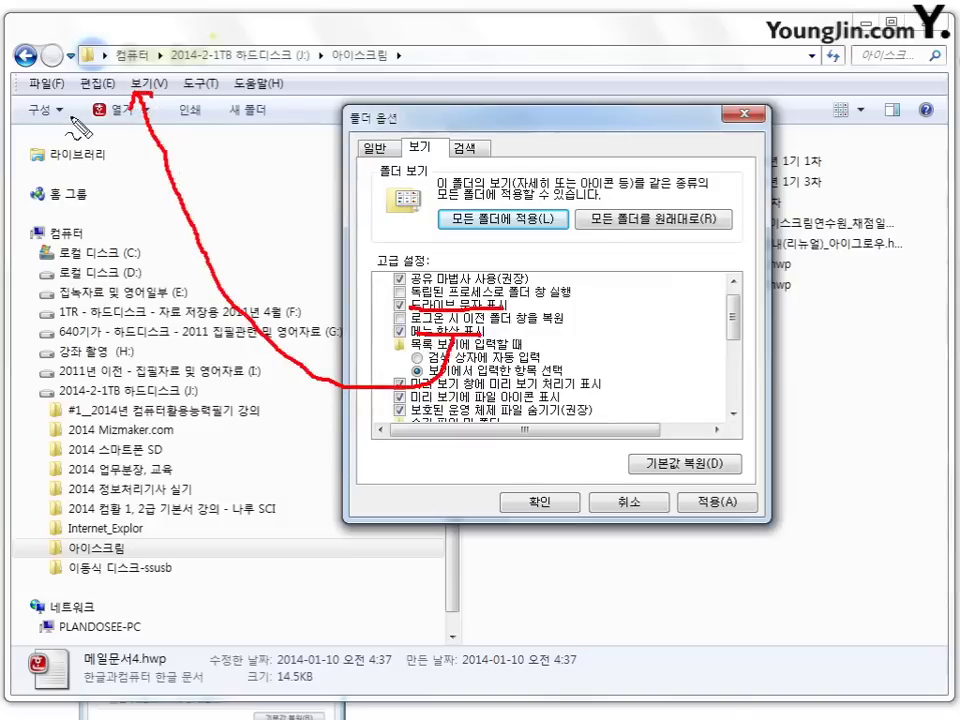
pyautogui.moveTo(62, 100); pyautogui.dragTo(66, 122)
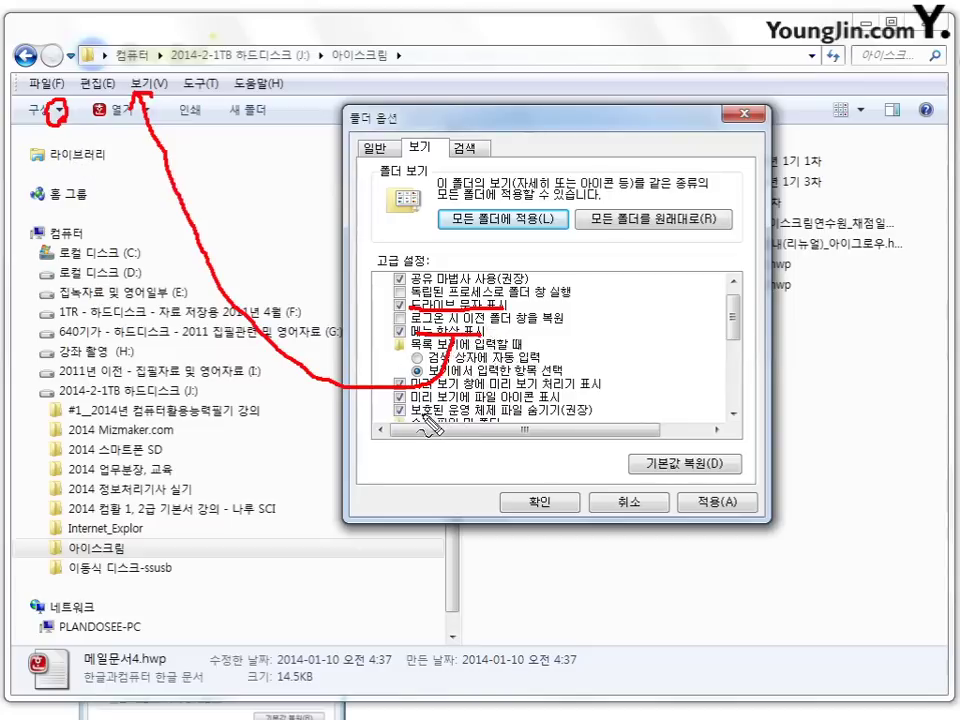
pyautogui.moveTo(413, 412); pyautogui.dragTo(565, 413)
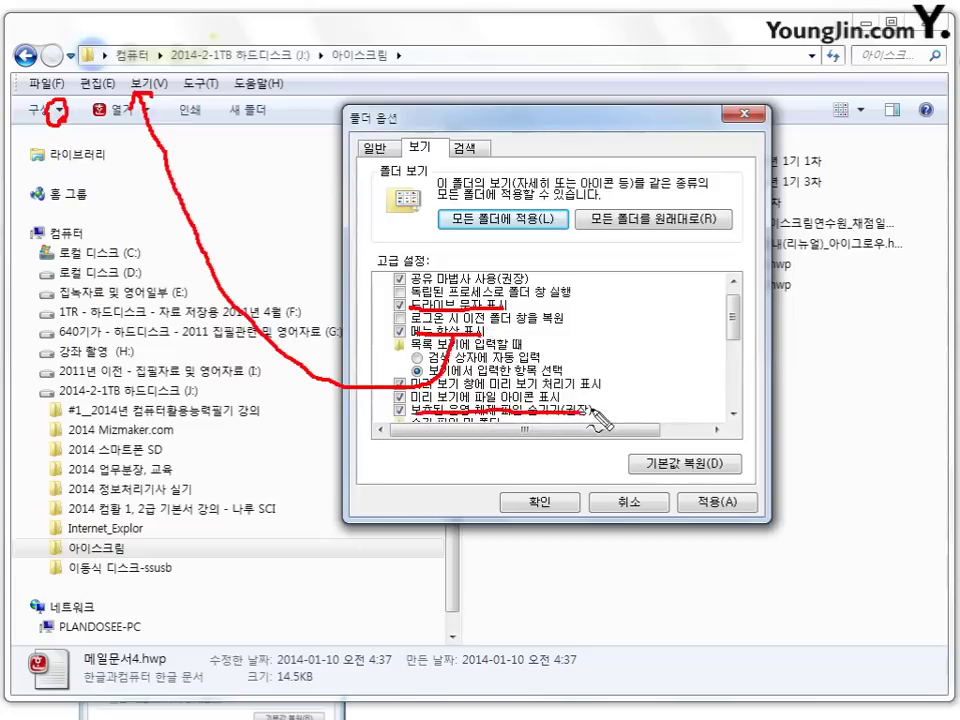
pyautogui.press('Escape')
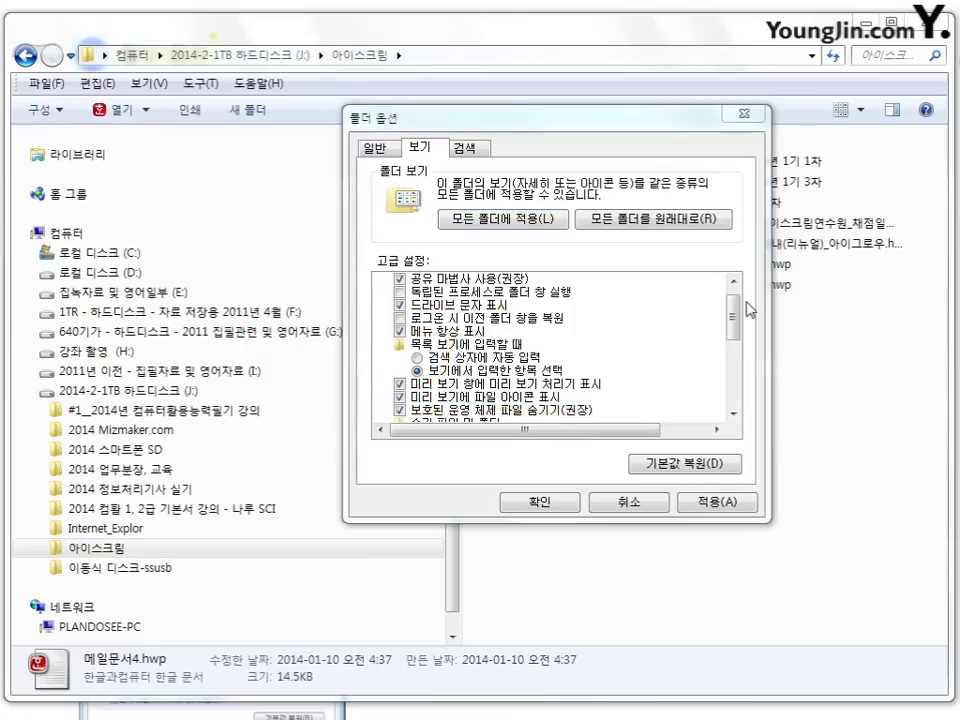
# - Examine the hidden file and file extension settings, marking 알려진 파일 형식의 파일 확장명 숨기기 in red and clearing the markings
pyautogui.click(734, 418)
pyautogui.click(734, 418)
pyautogui.click(735, 418)
pyautogui.click(735, 418)
pyautogui.click(736, 419)
pyautogui.click(737, 419)
pyautogui.click(738, 419)
pyautogui.click(737, 419)
pyautogui.click(737, 419)
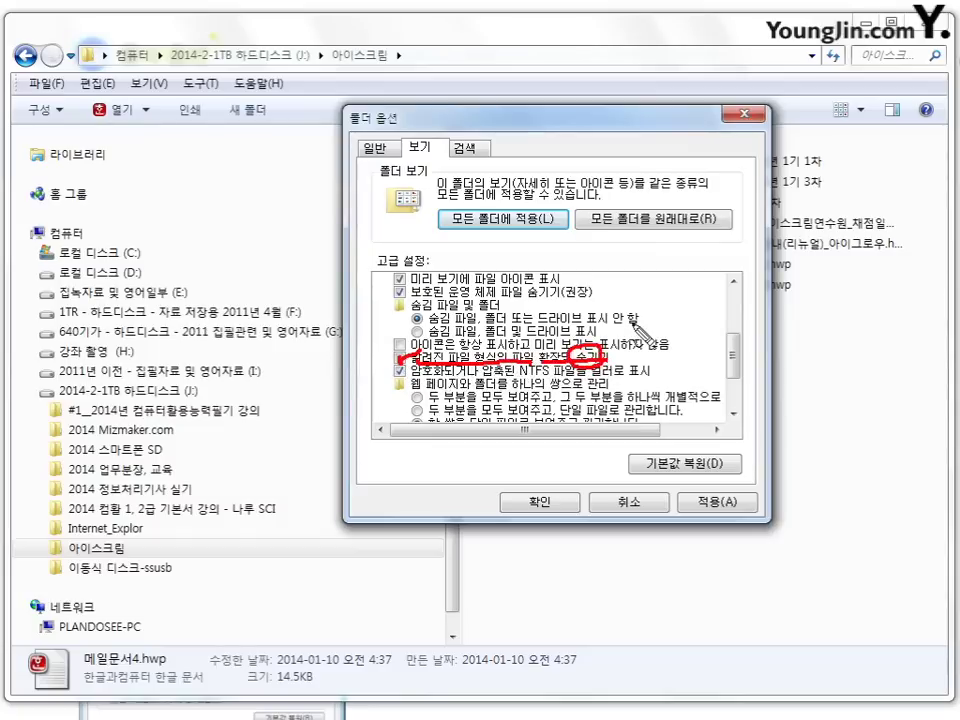
pyautogui.press('Escape')
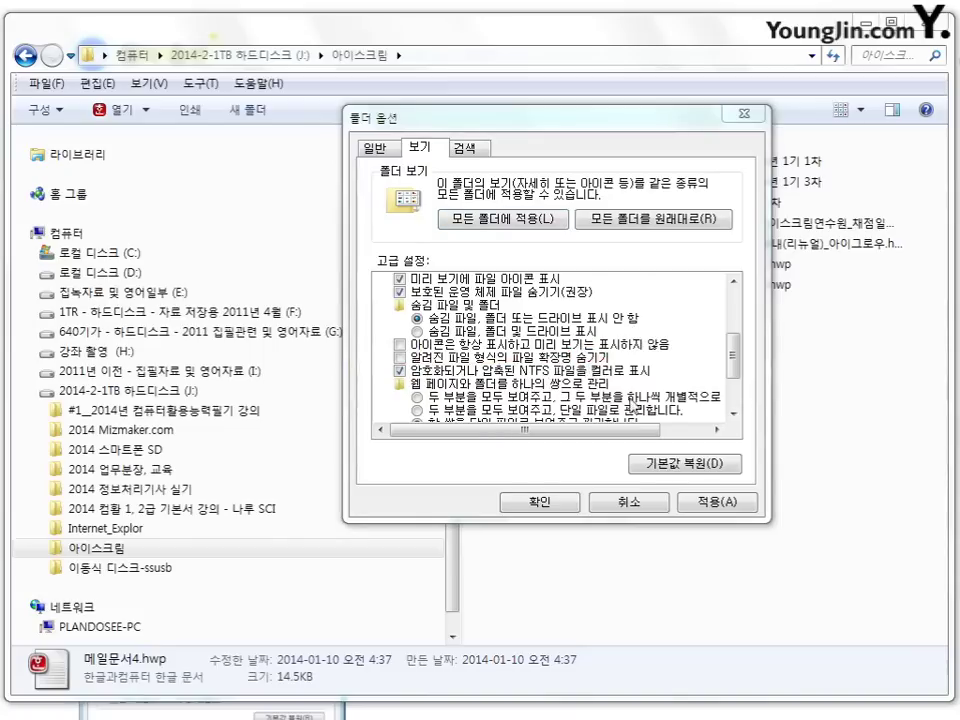
# - Enable 확인란을 사용하여 항목 선택 at the end of the advanced settings, apply it and close the folder options
pyautogui.click(734, 418)
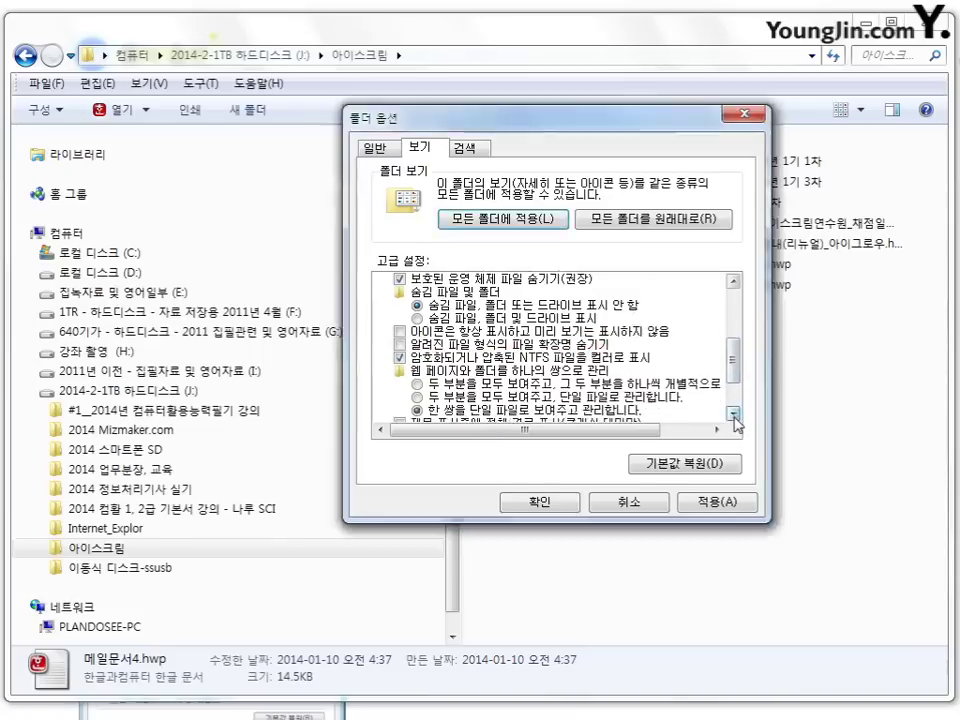
pyautogui.click(734, 418)
pyautogui.click(734, 418)
pyautogui.click(734, 418)
pyautogui.click(734, 418)
pyautogui.click(734, 418)
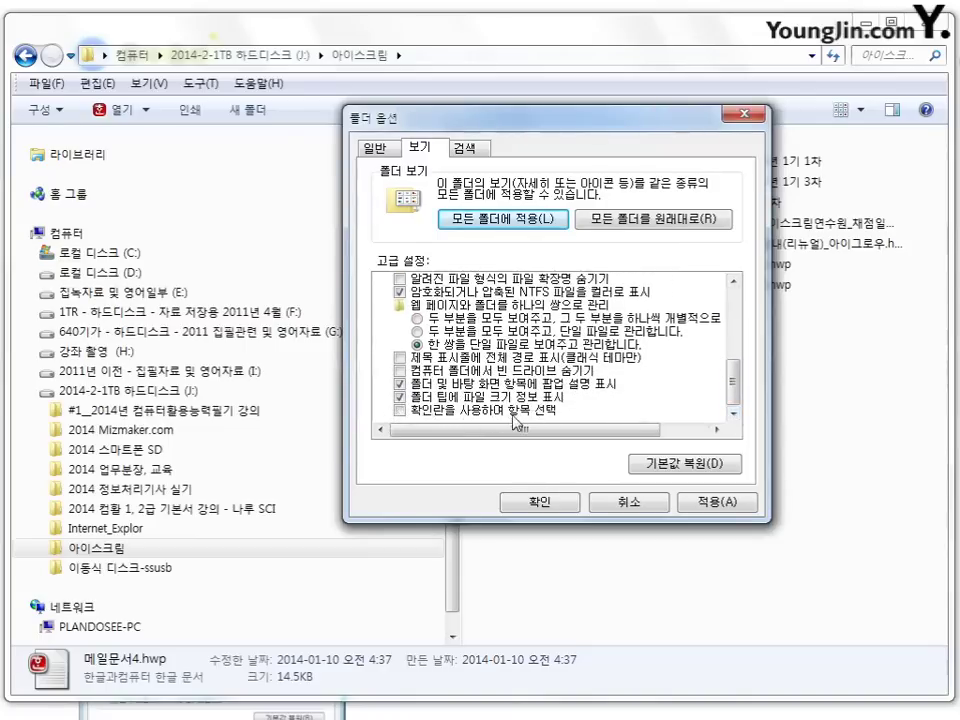
pyautogui.click(402, 411)
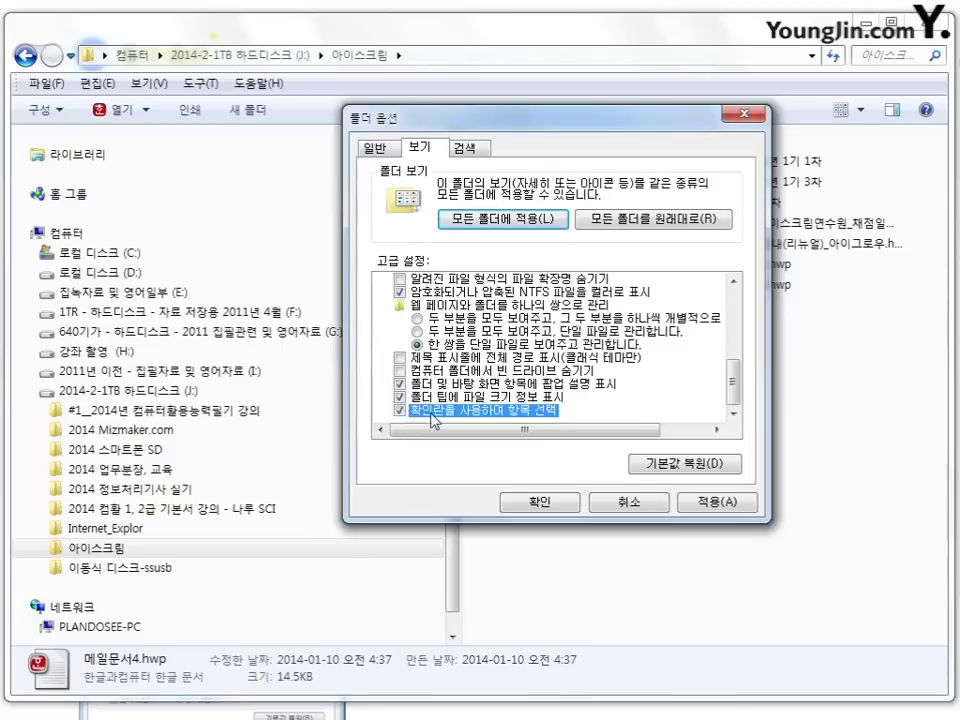
pyautogui.click(720, 503)
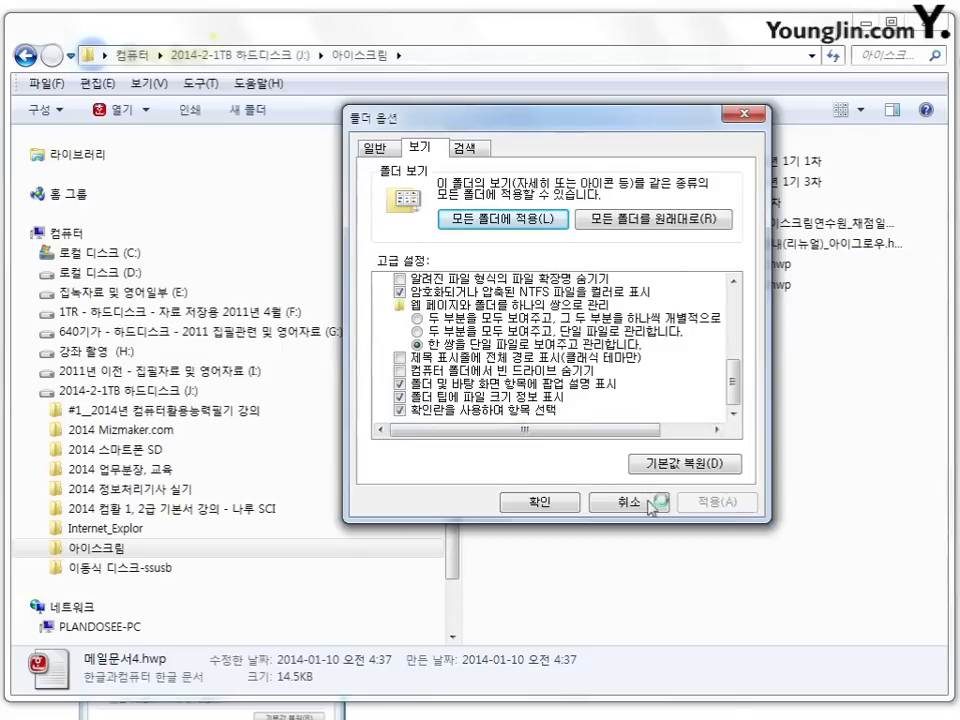
pyautogui.click(542, 503)
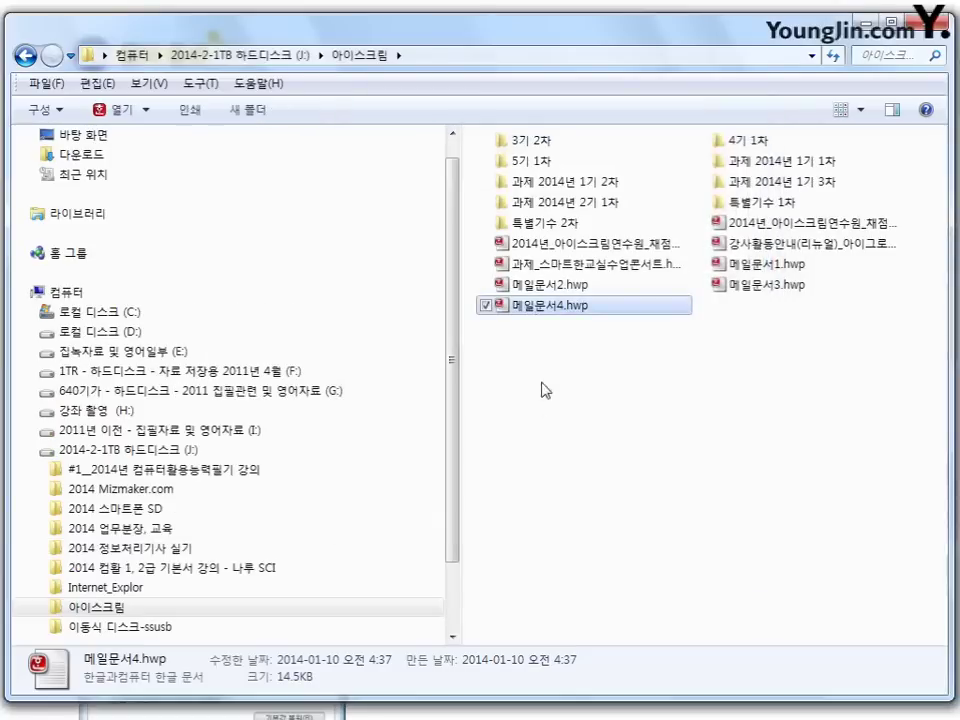
# - Add 메일문서2.hwp to the selection with its check box, toggle the check box of 과제_스마트한교실수업콘서트, and clear the file selection
pyautogui.click(486, 284)
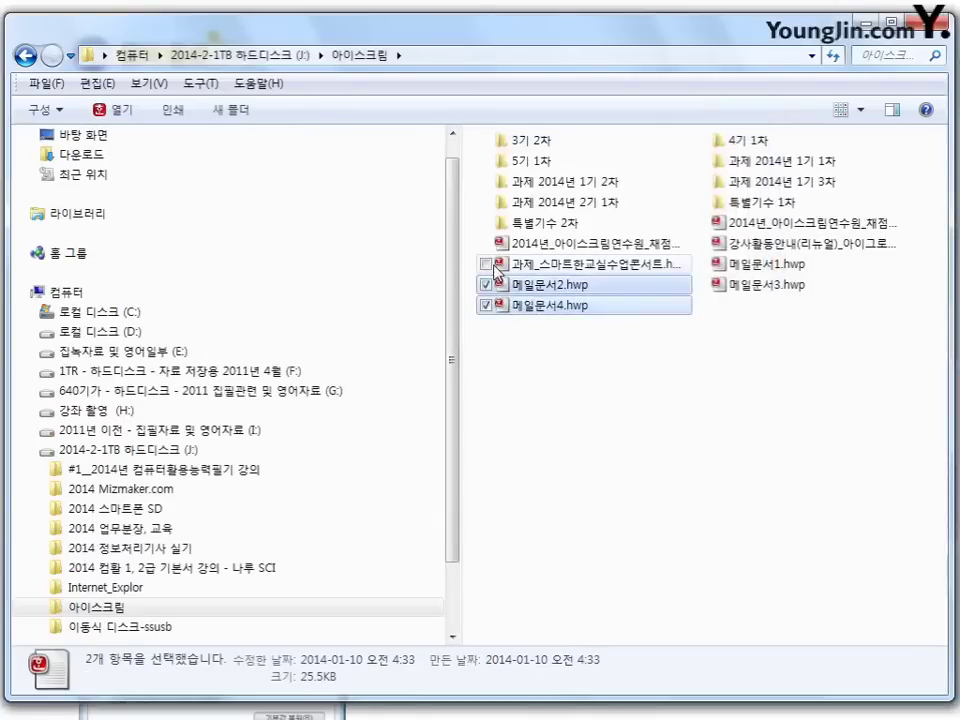
pyautogui.click(487, 265)
pyautogui.click(487, 265)
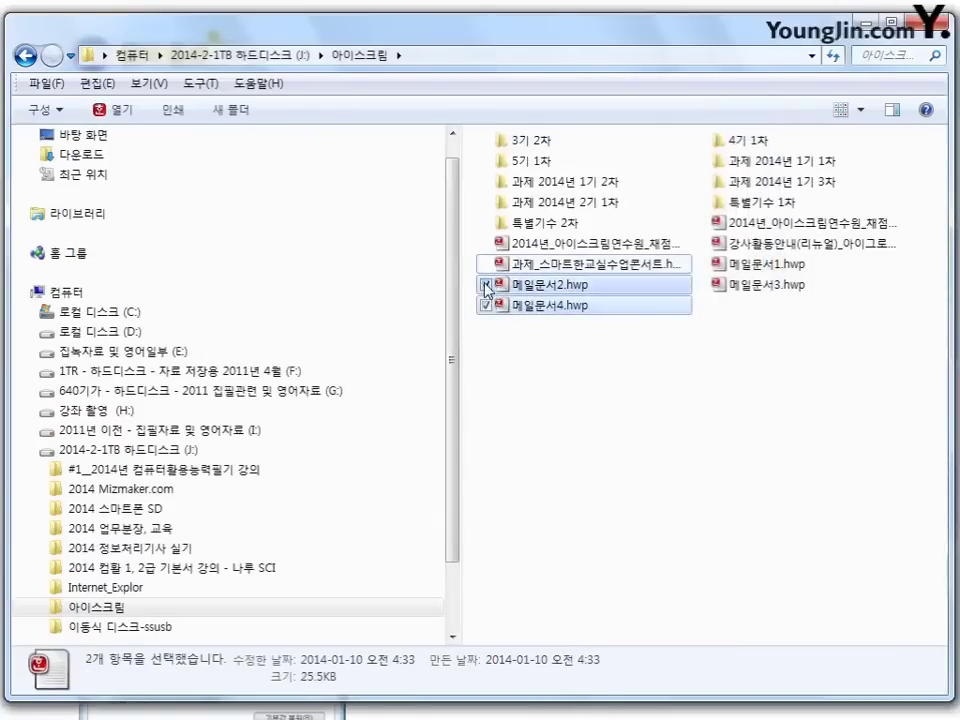
pyautogui.click(486, 284)
pyautogui.click(320, 55)
# - Reopen the folder options and clear 확인란을 사용하여 항목 선택 at the end of the advanced view settings
pyautogui.click(200, 83)
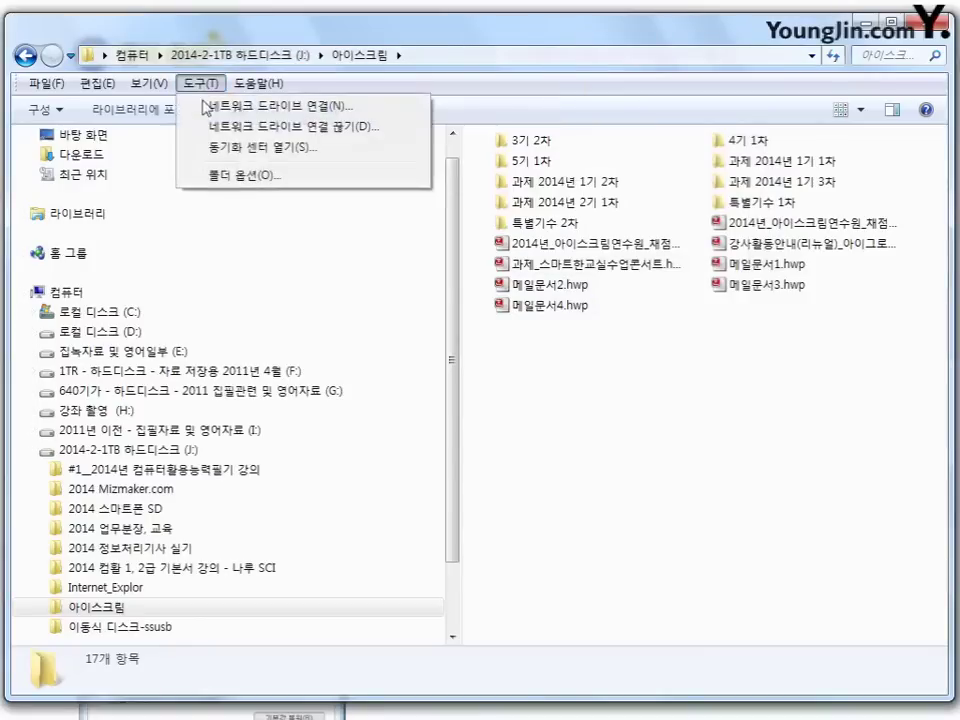
pyautogui.click(248, 174)
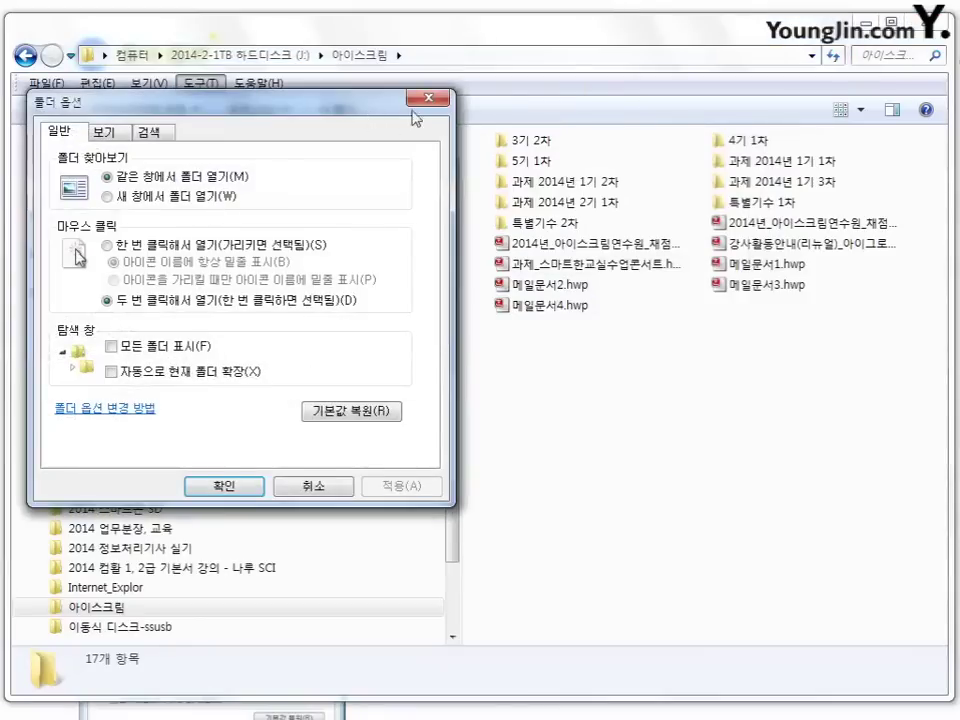
pyautogui.moveTo(367, 113); pyautogui.dragTo(617, 200)
pyautogui.click(461, 204)
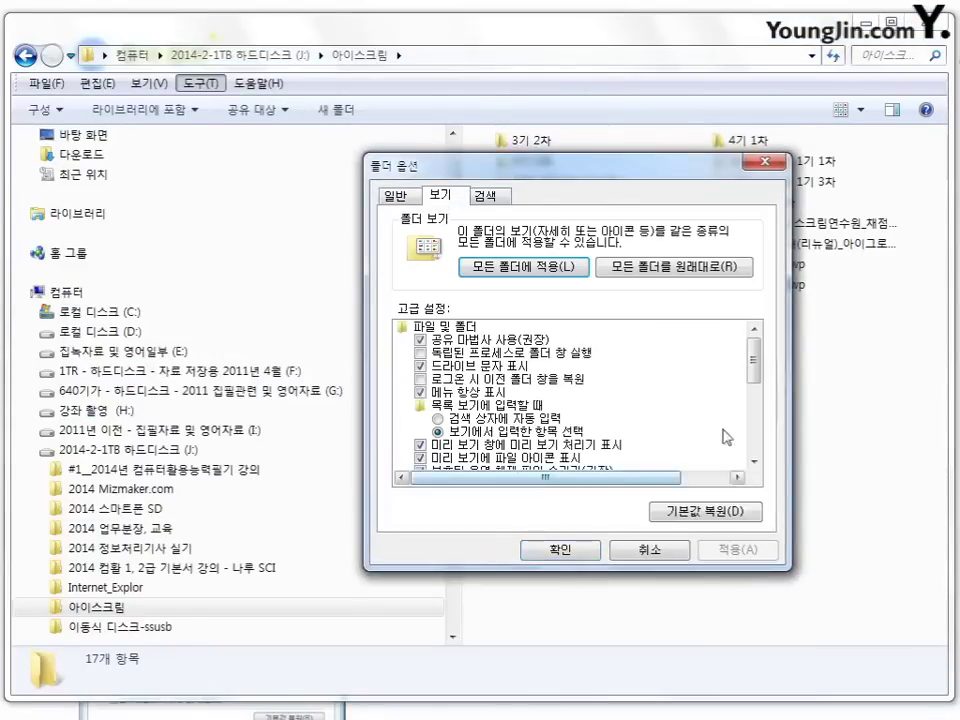
pyautogui.click(755, 461)
pyautogui.click(755, 461)
pyautogui.click(755, 461)
pyautogui.click(755, 461)
pyautogui.moveTo(755, 431); pyautogui.dragTo(755, 443)
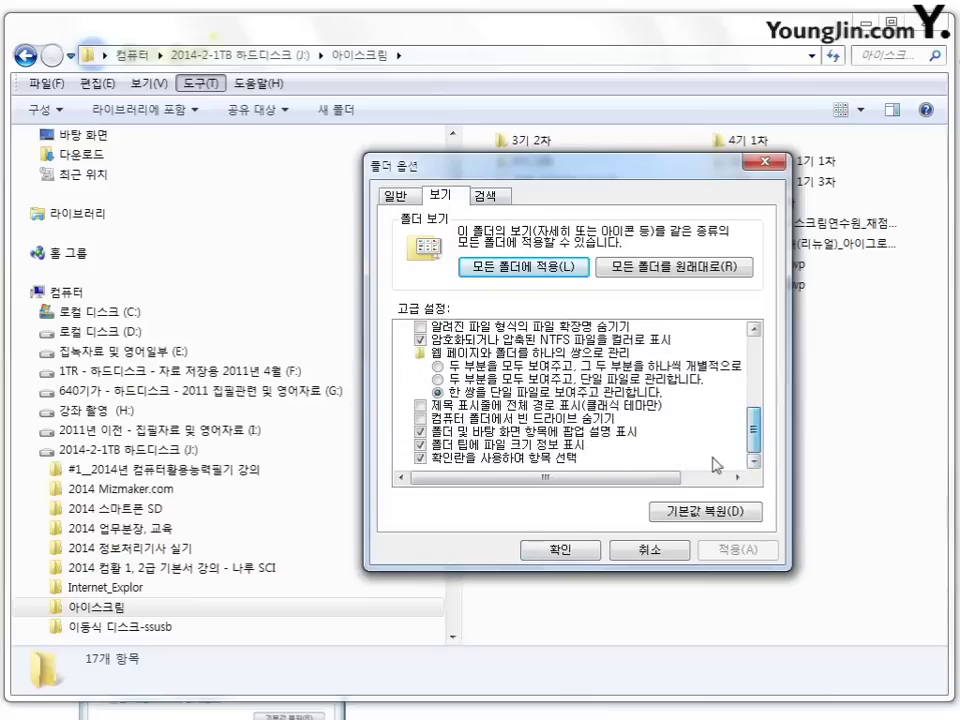
pyautogui.click(420, 458)
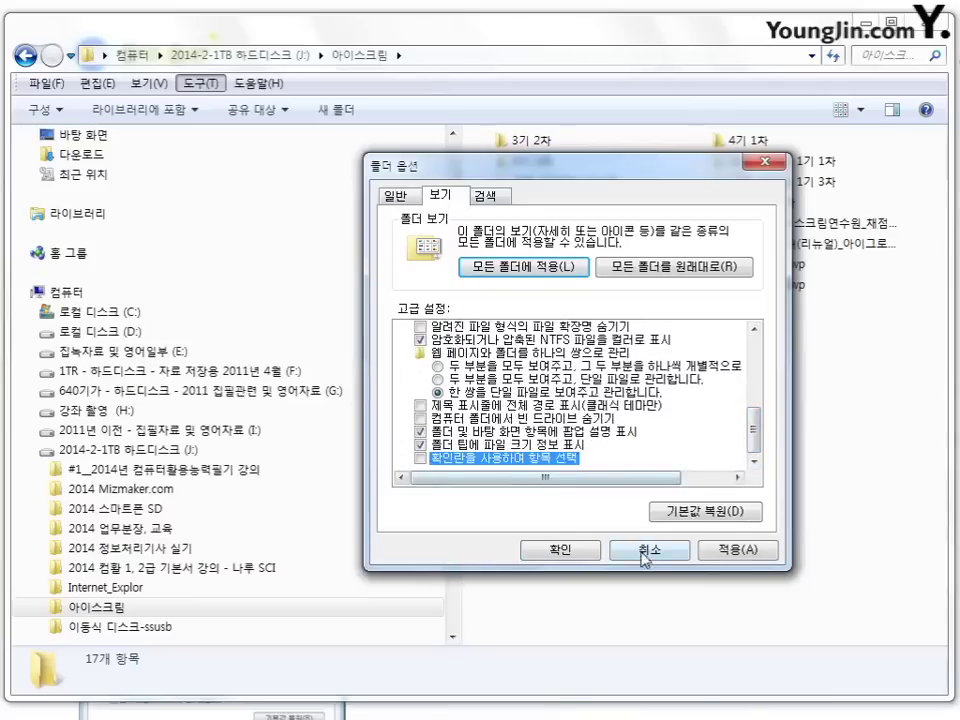
# - Show the search settings, circle 색인 in red with the note "index", and mark the indexed search description and the slower-speed remark
pyautogui.click(489, 196)
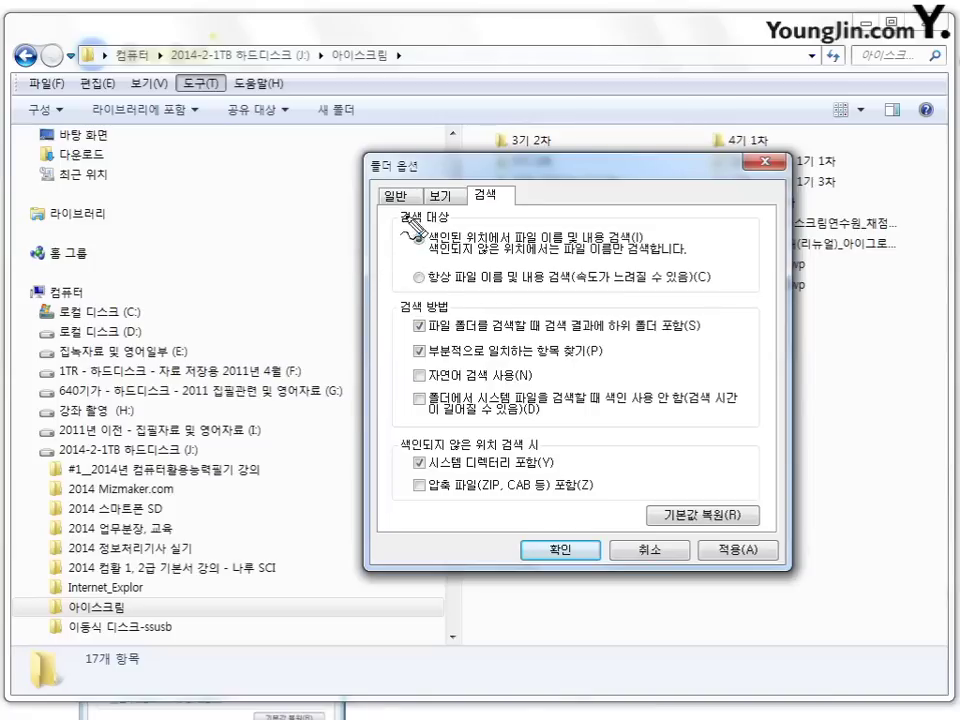
pyautogui.moveTo(450, 230); pyautogui.dragTo(447, 231)
pyautogui.moveTo(521, 195)
pyautogui.mouseDown()
pyautogui.moveTo(538, 205)
pyautogui.moveTo(590, 200)
pyautogui.moveTo(582, 212)
pyautogui.mouseUp()
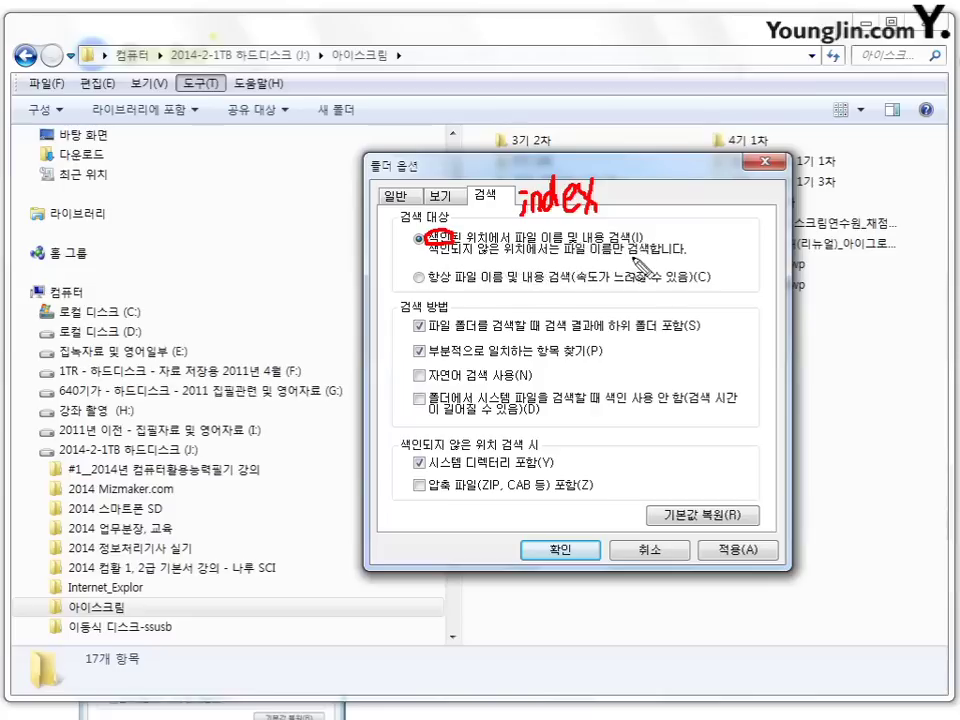
pyautogui.moveTo(688, 237); pyautogui.dragTo(690, 257)
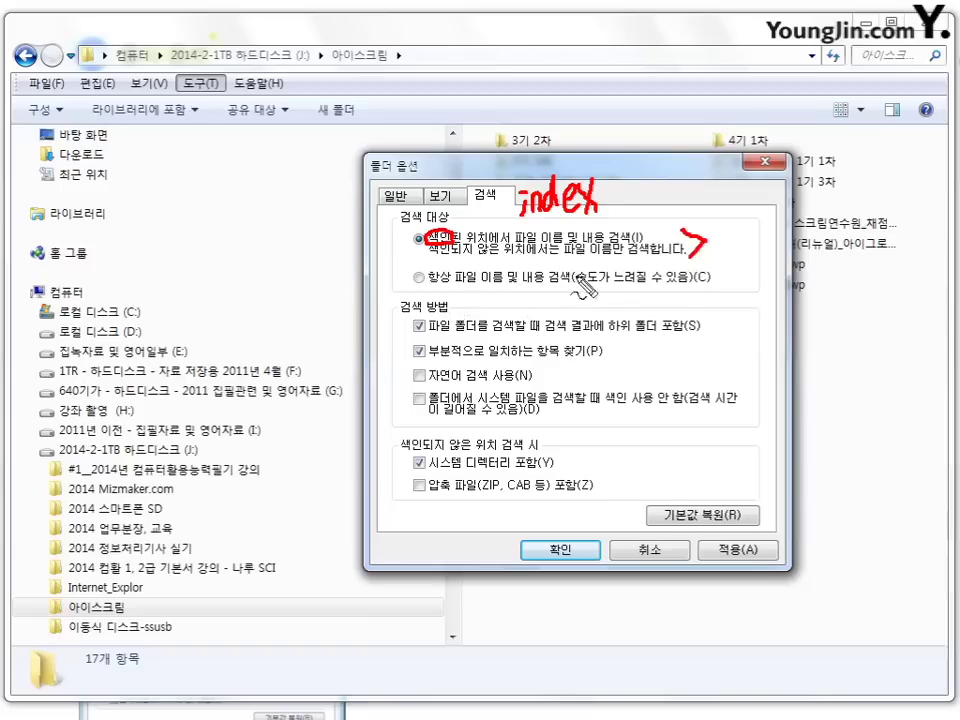
pyautogui.moveTo(588, 285); pyautogui.dragTo(680, 285)
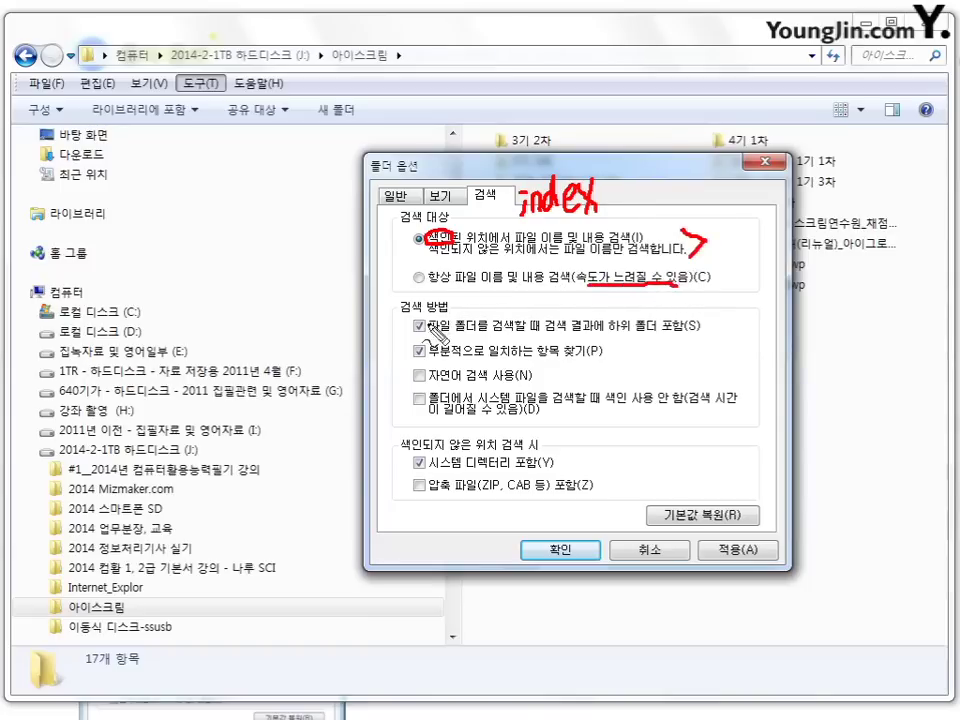
# - Mark the subfolder, partial match, 자연어 검색 사용 and 색인 사용 안 함 options under 검색 방법 in red
pyautogui.moveTo(428, 338); pyautogui.dragTo(684, 336)
pyautogui.moveTo(400, 318)
pyautogui.mouseDown()
pyautogui.moveTo(407, 334)
pyautogui.moveTo(420, 294)
pyautogui.mouseUp()
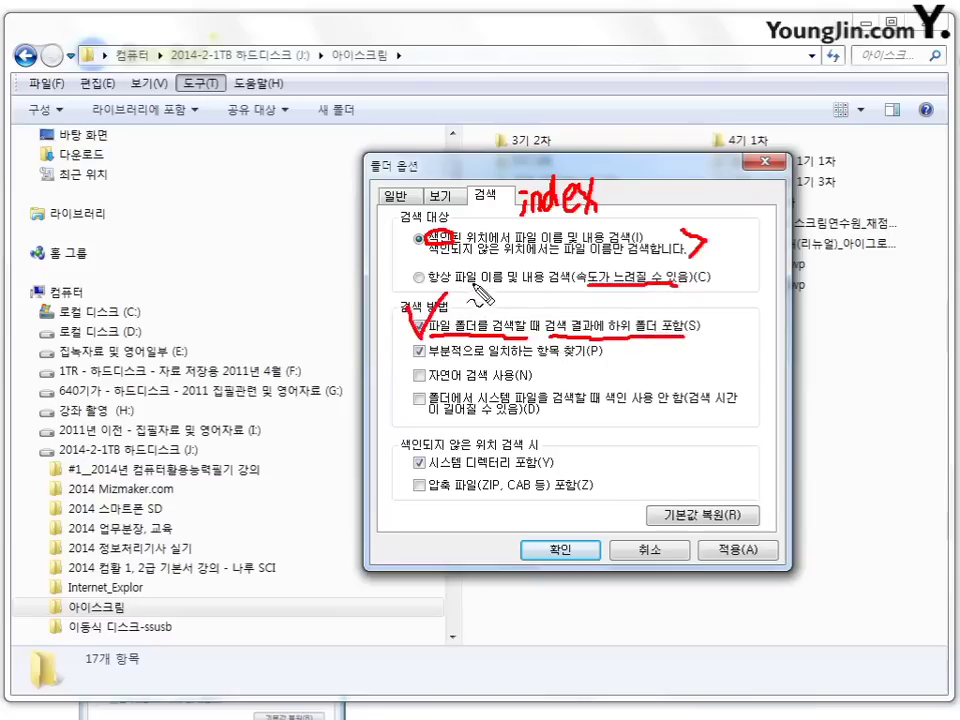
pyautogui.moveTo(403, 343)
pyautogui.mouseDown()
pyautogui.moveTo(412, 360)
pyautogui.moveTo(428, 338)
pyautogui.mouseUp()
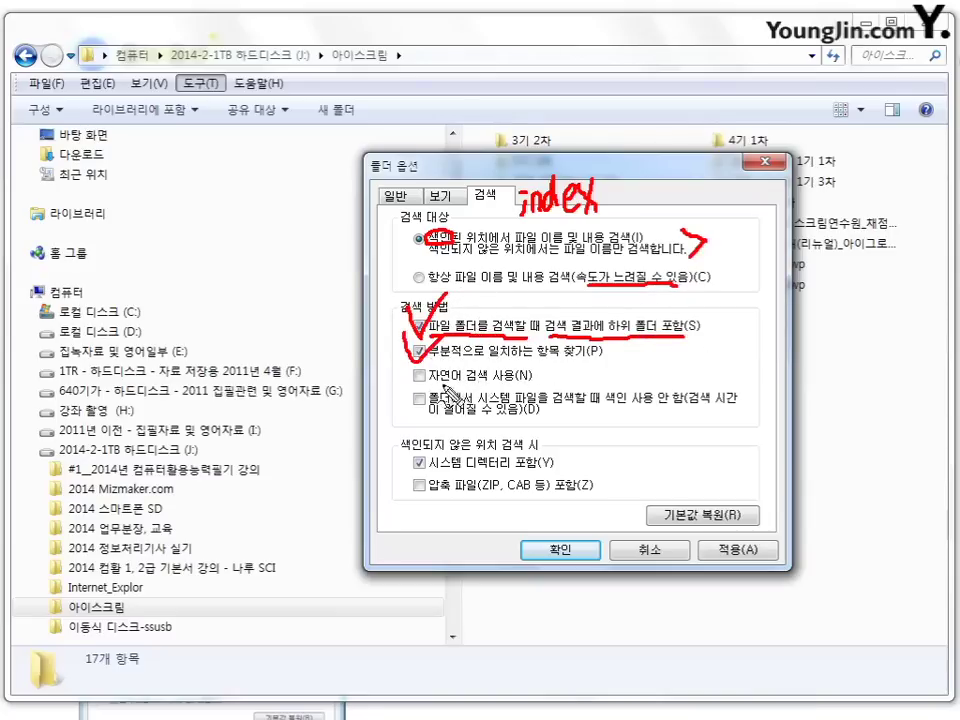
pyautogui.moveTo(428, 382); pyautogui.dragTo(522, 383)
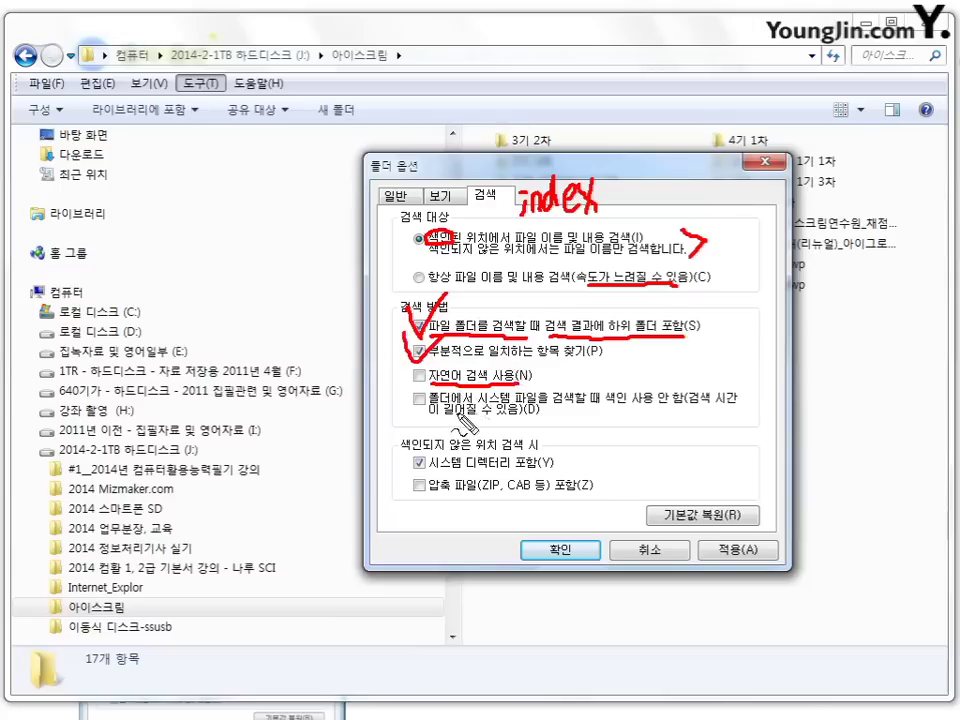
pyautogui.moveTo(607, 377)
pyautogui.mouseDown()
pyautogui.moveTo(599, 414)
pyautogui.moveTo(666, 404)
pyautogui.mouseUp()
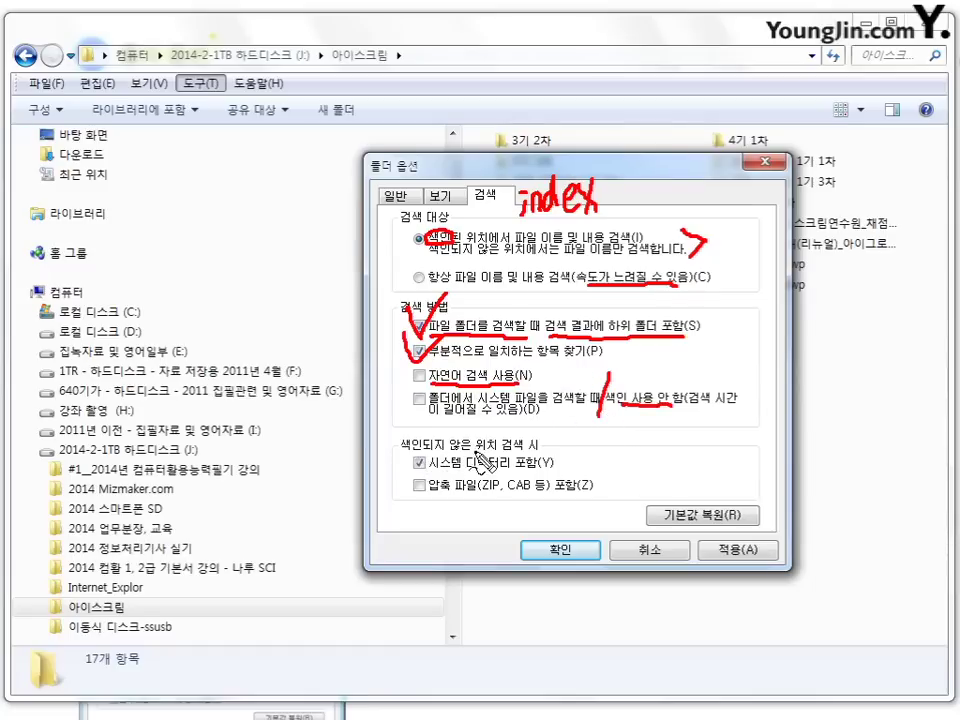
# - Underline the 시스템 디렉터리 and 압축 파일 options in red, clear all markings and cancel the folder options
pyautogui.moveTo(432, 471); pyautogui.dragTo(532, 469)
pyautogui.moveTo(403, 497); pyautogui.dragTo(505, 495)
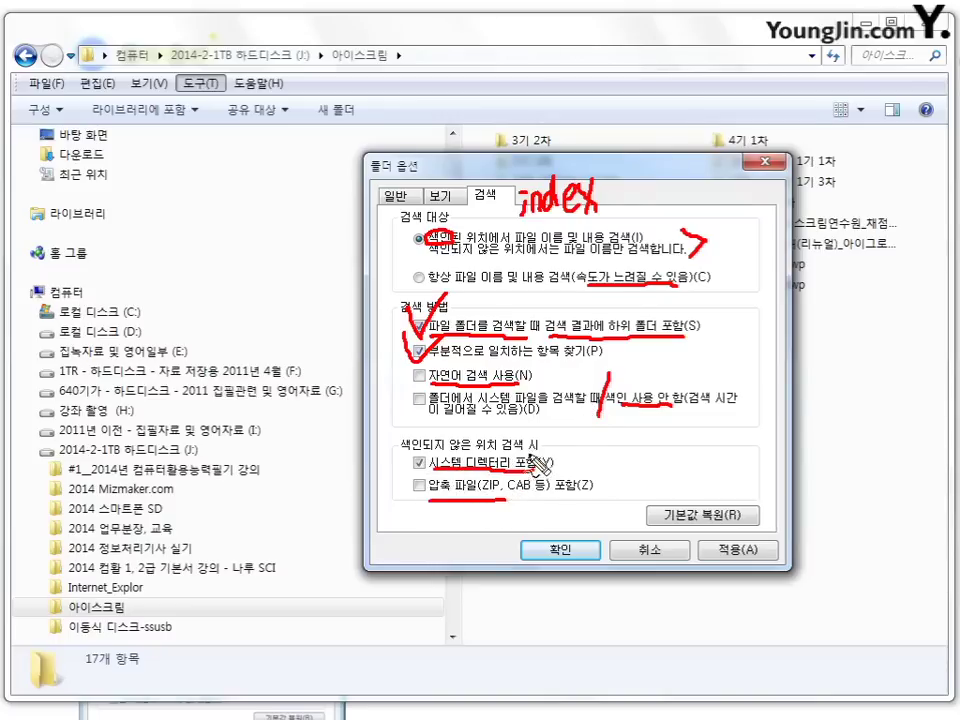
pyautogui.press('Escape')
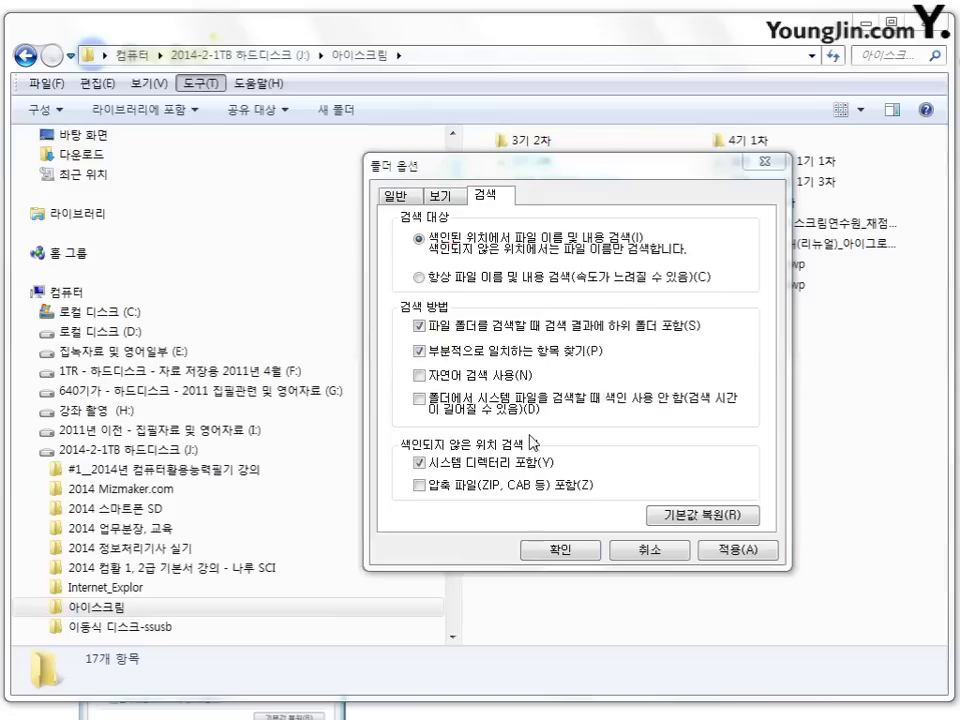
pyautogui.click(649, 551)
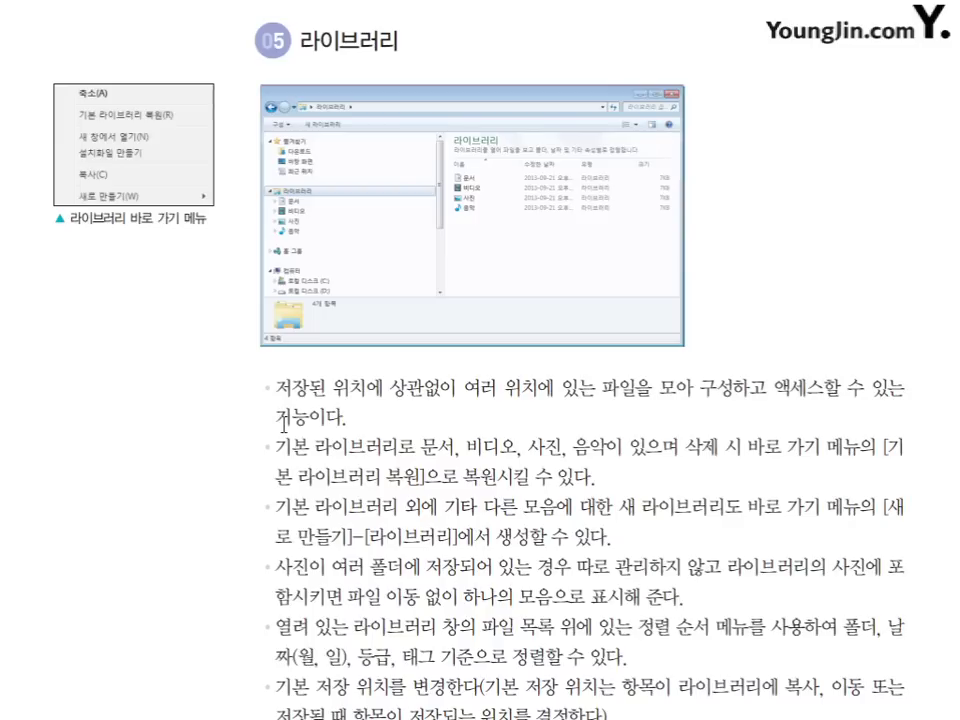
# - Switch from the textbook page to Windows Explorer and look through the contents of drives J: and C:
pyautogui.moveTo(170, 719)
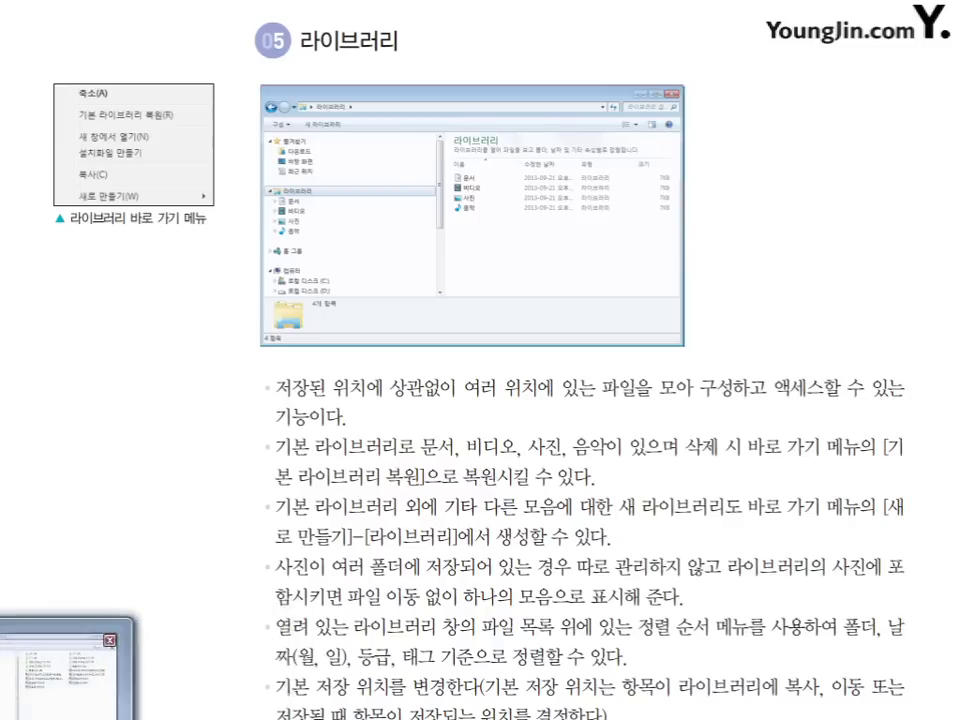
pyautogui.click(170, 700)
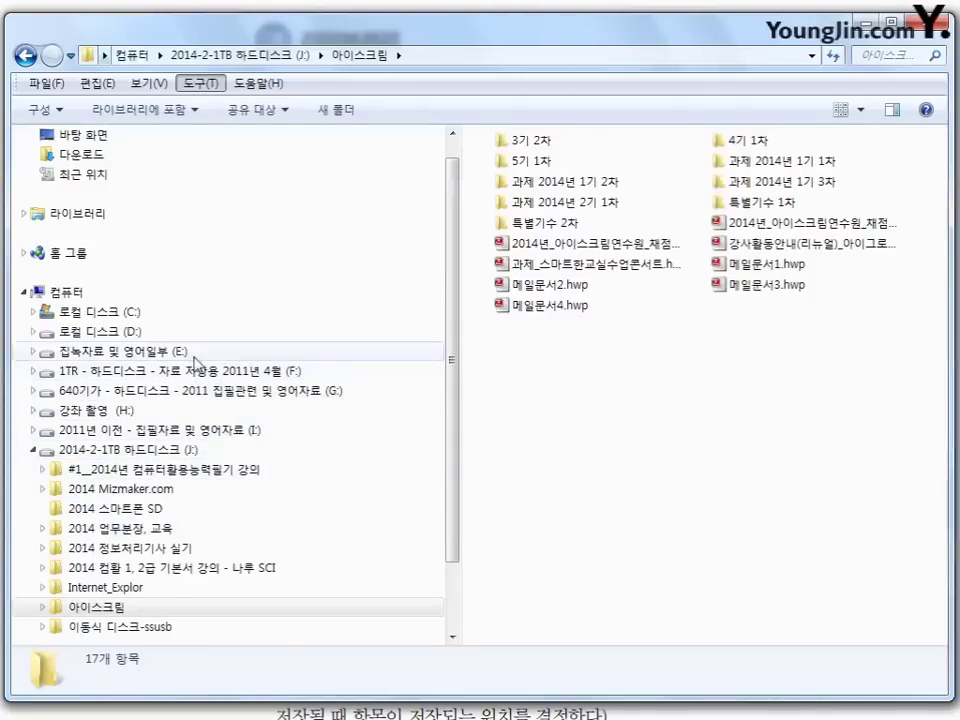
pyautogui.click(170, 455)
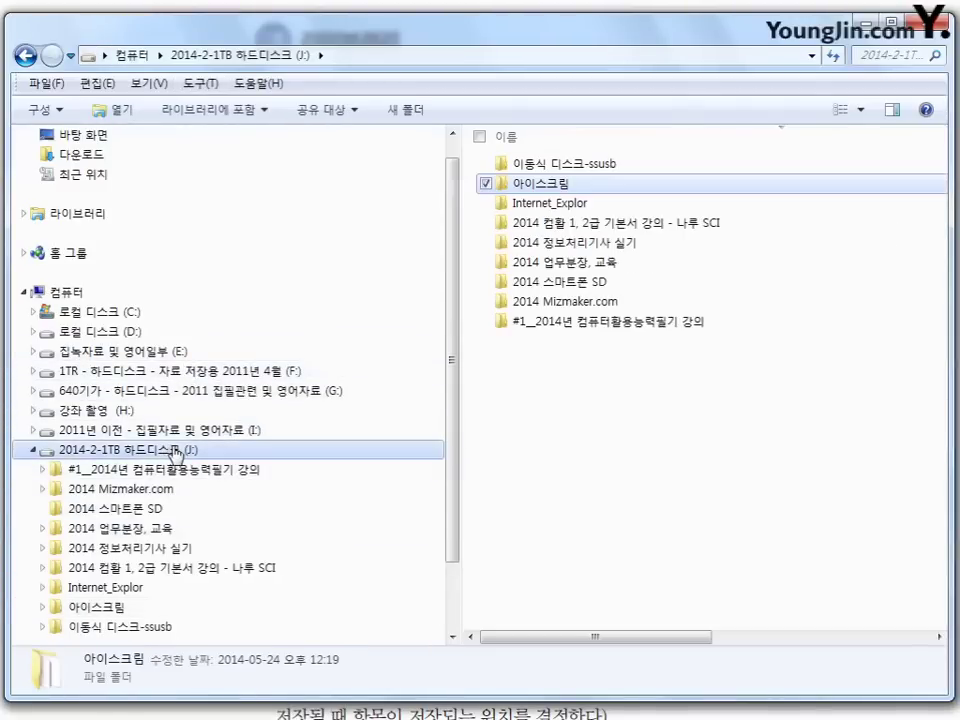
pyautogui.click(133, 314)
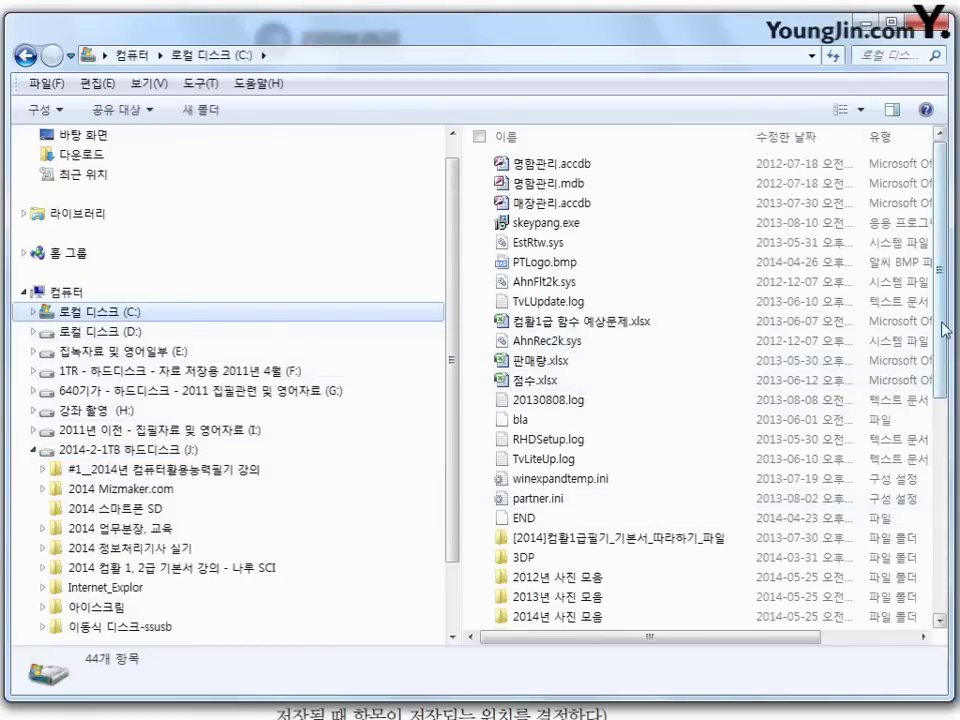
pyautogui.scroll(-3, 940, 380)
pyautogui.moveTo(952, 432); pyautogui.dragTo(950, 528)
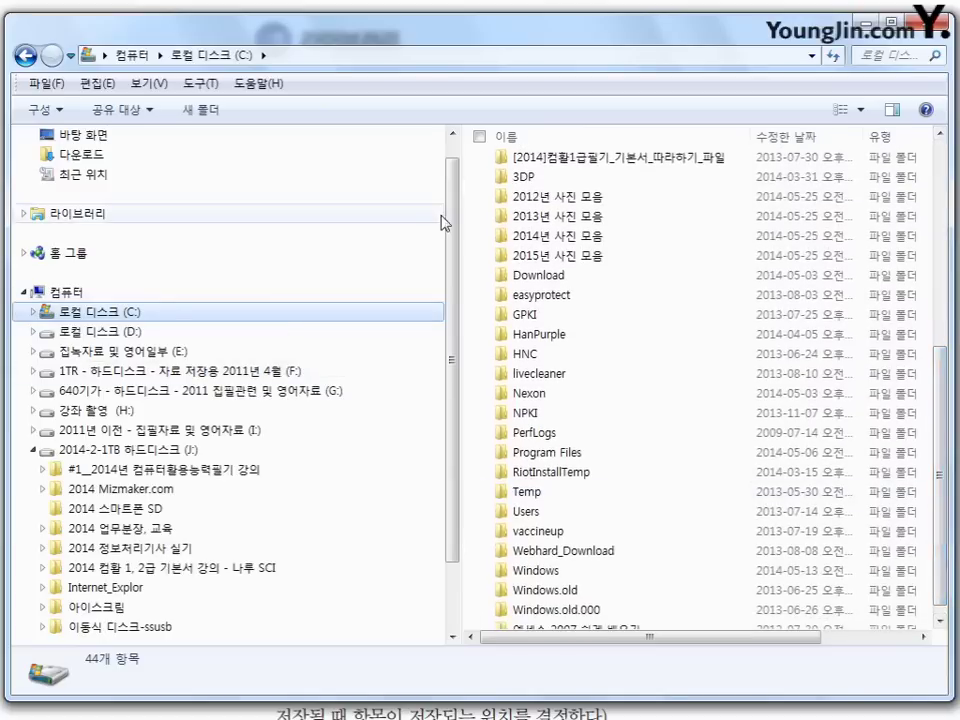
# - Open and expand 라이브러리 in the folder tree, and collapse its 문서 branch
pyautogui.scroll(1, 450, 208)
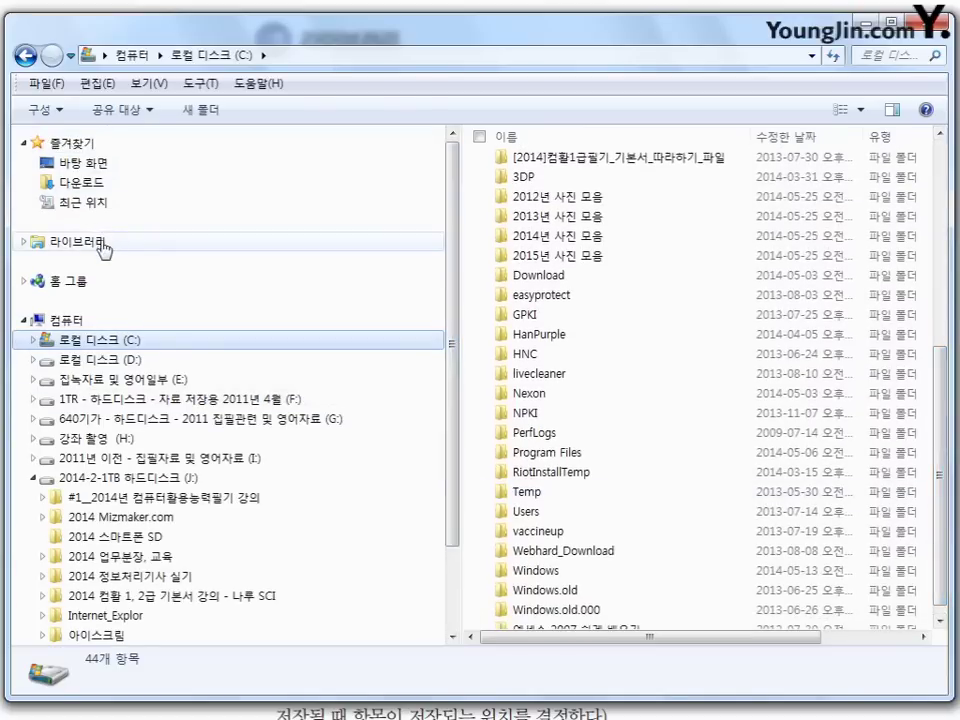
pyautogui.click(45, 245)
pyautogui.click(25, 242)
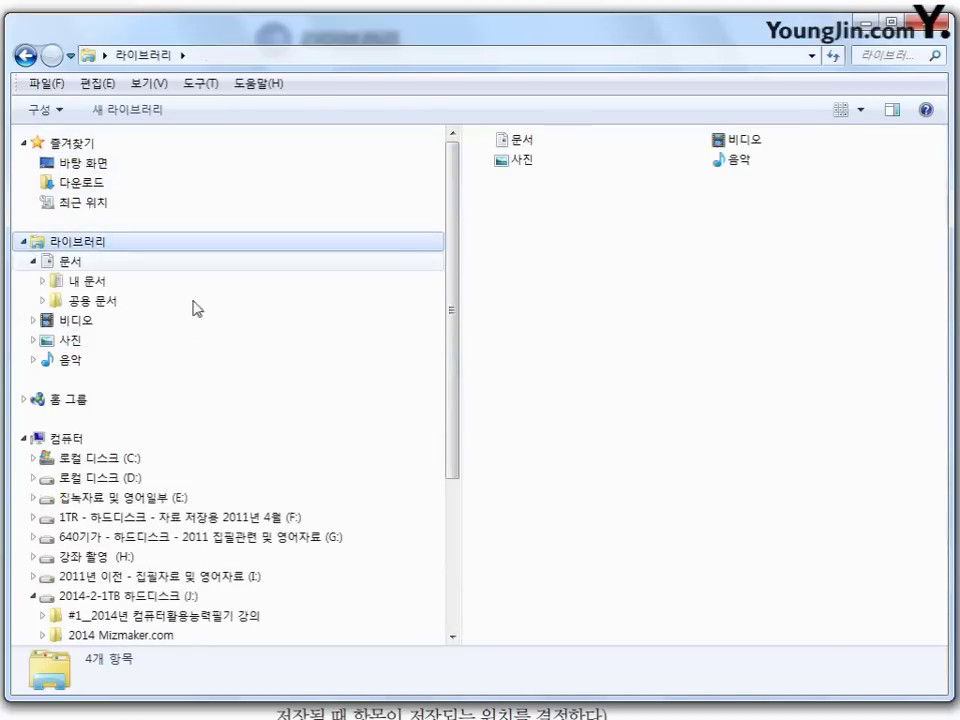
pyautogui.click(32, 261)
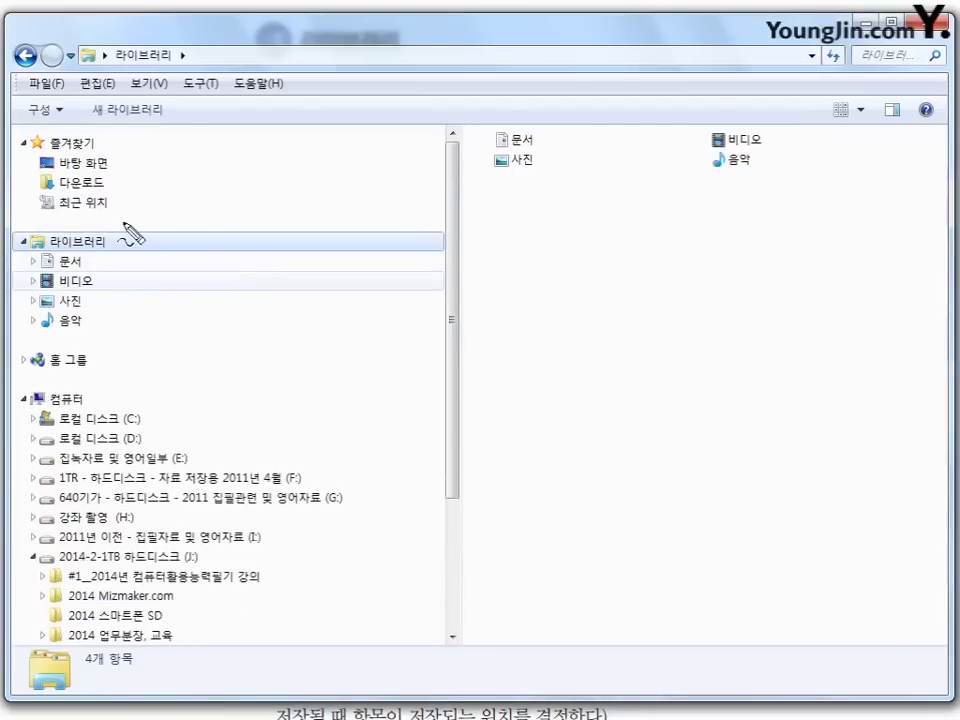
# - Circle 라이브러리 in red, sketch three small boxes above it, and bracket the drives under 컴퓨터
pyautogui.moveTo(58, 248); pyautogui.dragTo(108, 241)
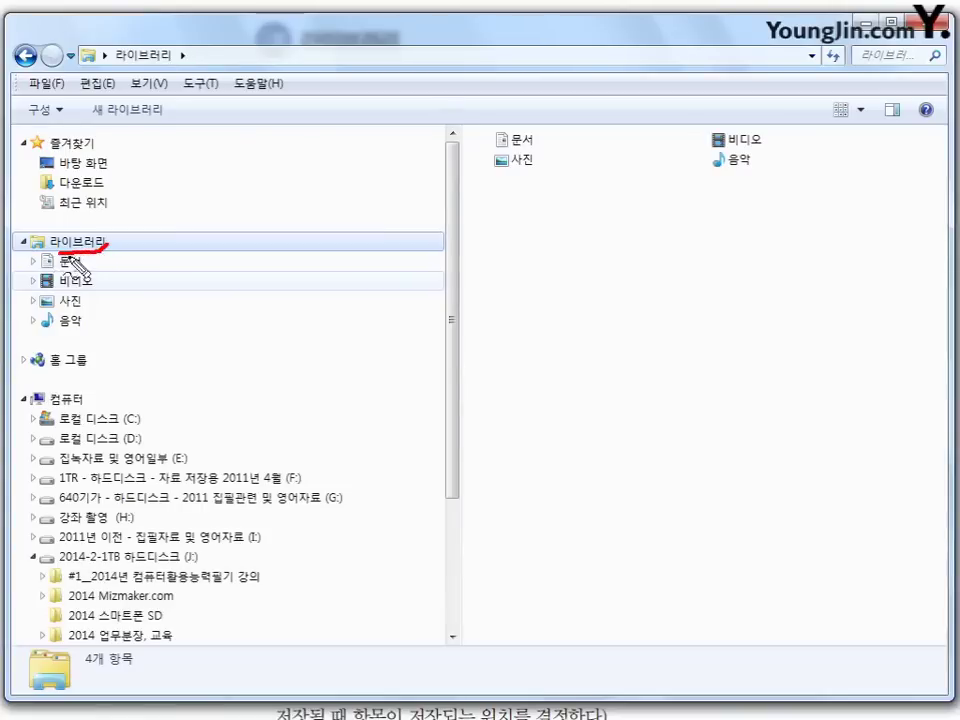
pyautogui.moveTo(50, 250)
pyautogui.mouseDown()
pyautogui.moveTo(95, 222)
pyautogui.moveTo(110, 254)
pyautogui.mouseUp()
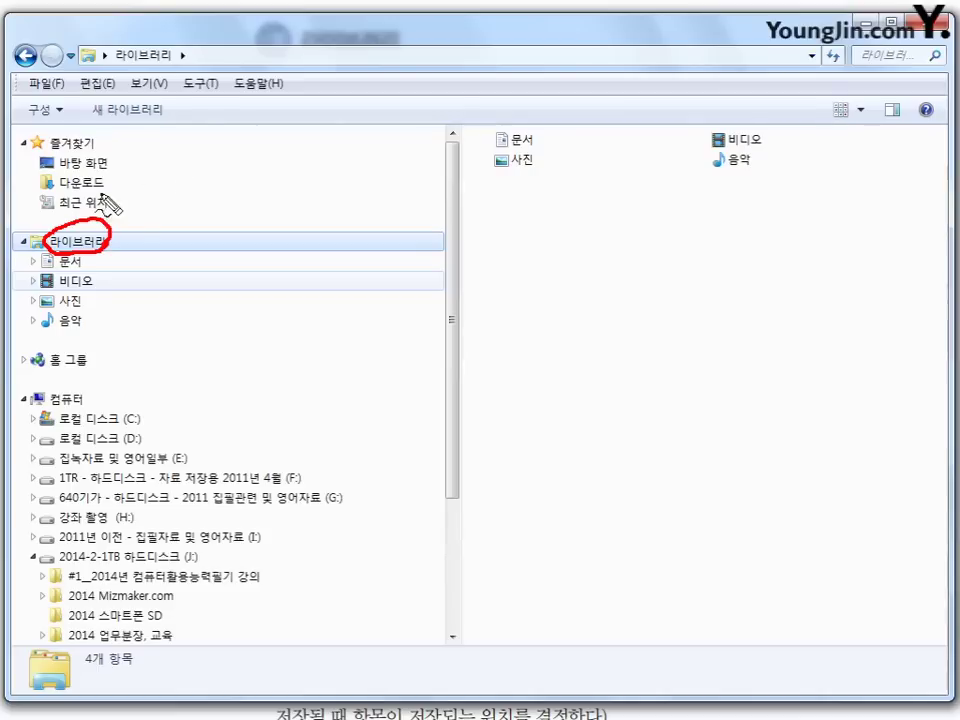
pyautogui.moveTo(158, 150)
pyautogui.mouseDown()
pyautogui.moveTo(156, 180)
pyautogui.moveTo(188, 185)
pyautogui.moveTo(156, 189)
pyautogui.moveTo(241, 133)
pyautogui.moveTo(214, 180)
pyautogui.mouseUp()
pyautogui.moveTo(268, 120)
pyautogui.mouseDown()
pyautogui.moveTo(300, 139)
pyautogui.moveTo(272, 156)
pyautogui.mouseUp()
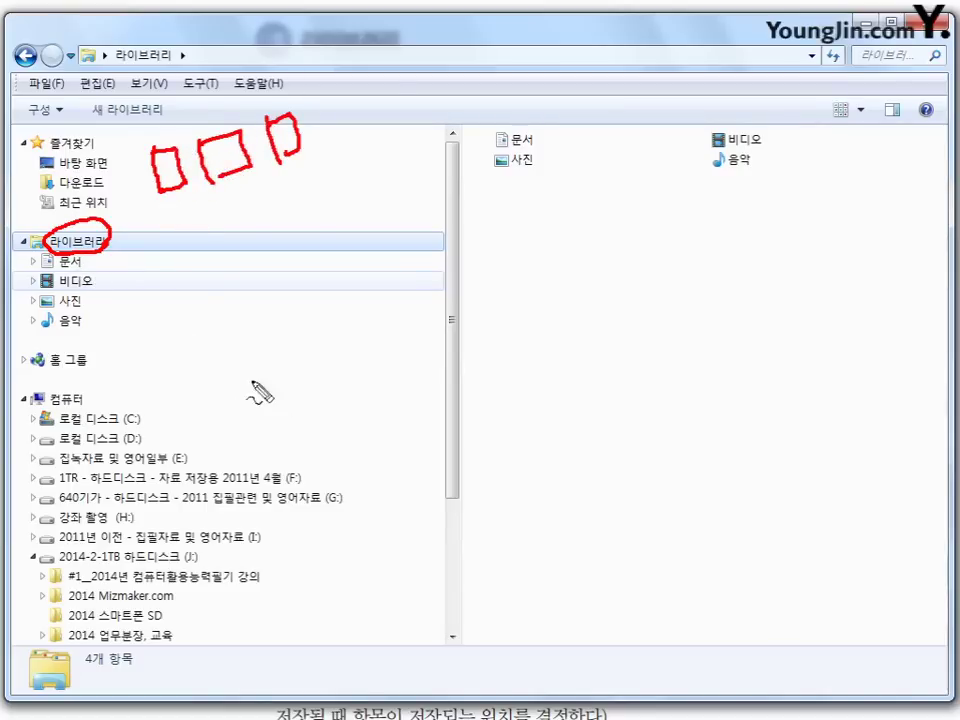
pyautogui.moveTo(153, 412)
pyautogui.mouseDown()
pyautogui.moveTo(220, 455)
pyautogui.moveTo(222, 585)
pyautogui.moveTo(170, 604)
pyautogui.mouseUp()
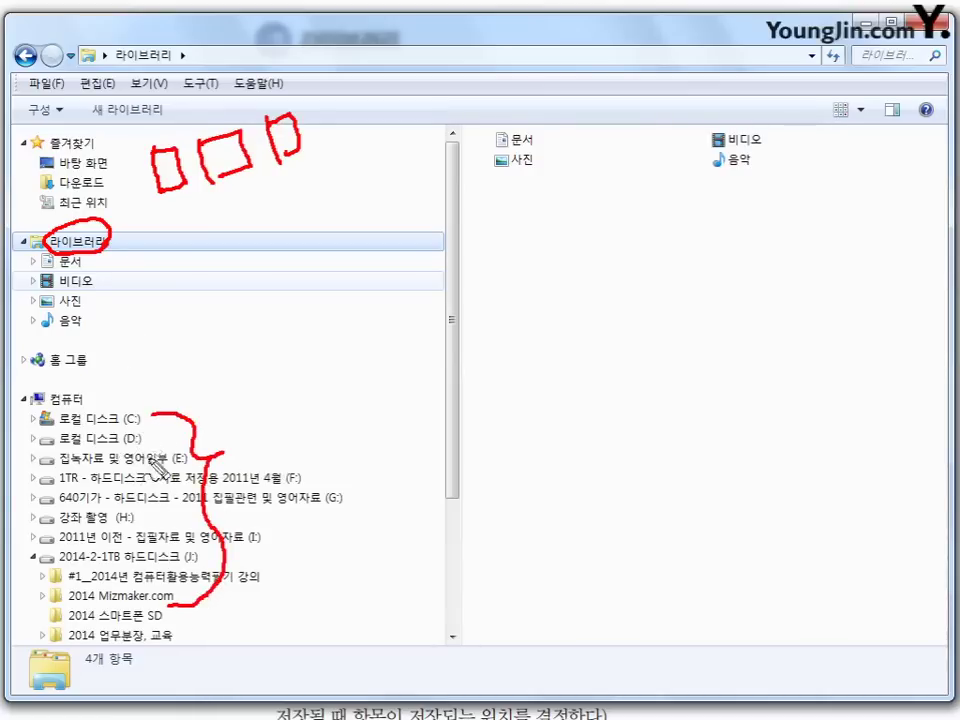
# - Tick the 문서, 비디오, 사진 and 음악 libraries in red and bracket them together
pyautogui.moveTo(118, 252)
pyautogui.mouseDown()
pyautogui.moveTo(125, 263)
pyautogui.moveTo(133, 248)
pyautogui.mouseUp()
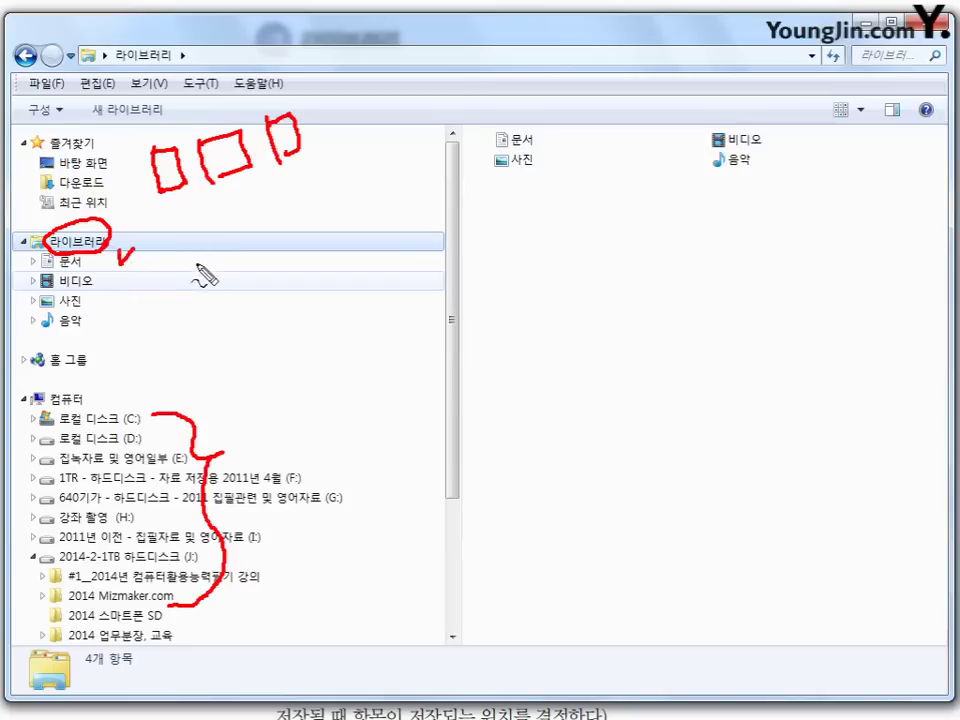
pyautogui.moveTo(121, 266)
pyautogui.mouseDown()
pyautogui.moveTo(128, 281)
pyautogui.moveTo(147, 265)
pyautogui.mouseUp()
pyautogui.moveTo(91, 294)
pyautogui.mouseDown()
pyautogui.moveTo(108, 291)
pyautogui.moveTo(97, 325)
pyautogui.moveTo(112, 316)
pyautogui.mouseUp()
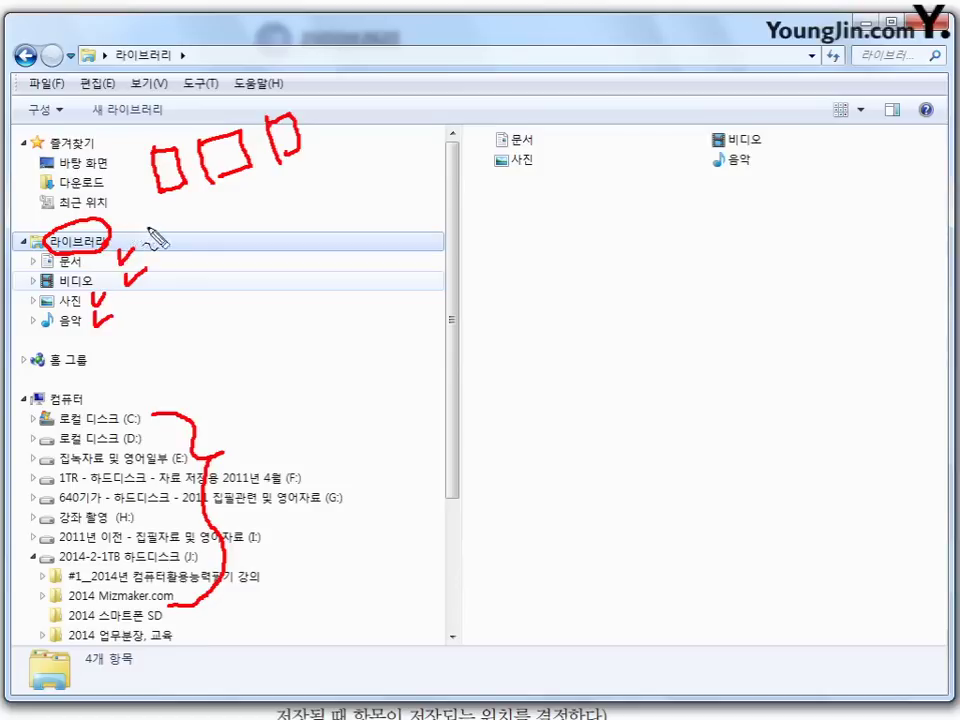
pyautogui.moveTo(185, 250)
pyautogui.mouseDown()
pyautogui.moveTo(200, 262)
pyautogui.moveTo(203, 305)
pyautogui.moveTo(185, 310)
pyautogui.mouseUp()
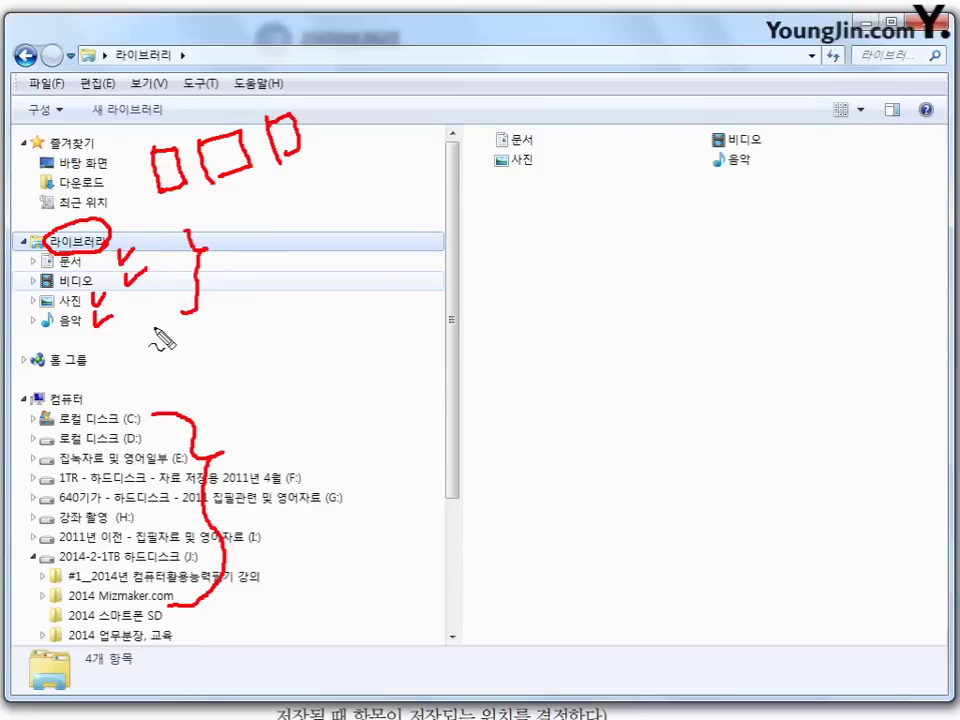
# - Circle the list of drives under 컴퓨터 in red and draw several short slanted lines beside it
pyautogui.moveTo(178, 580)
pyautogui.mouseDown()
pyautogui.moveTo(60, 530)
pyautogui.moveTo(85, 415)
pyautogui.moveTo(212, 480)
pyautogui.moveTo(150, 570)
pyautogui.mouseUp()
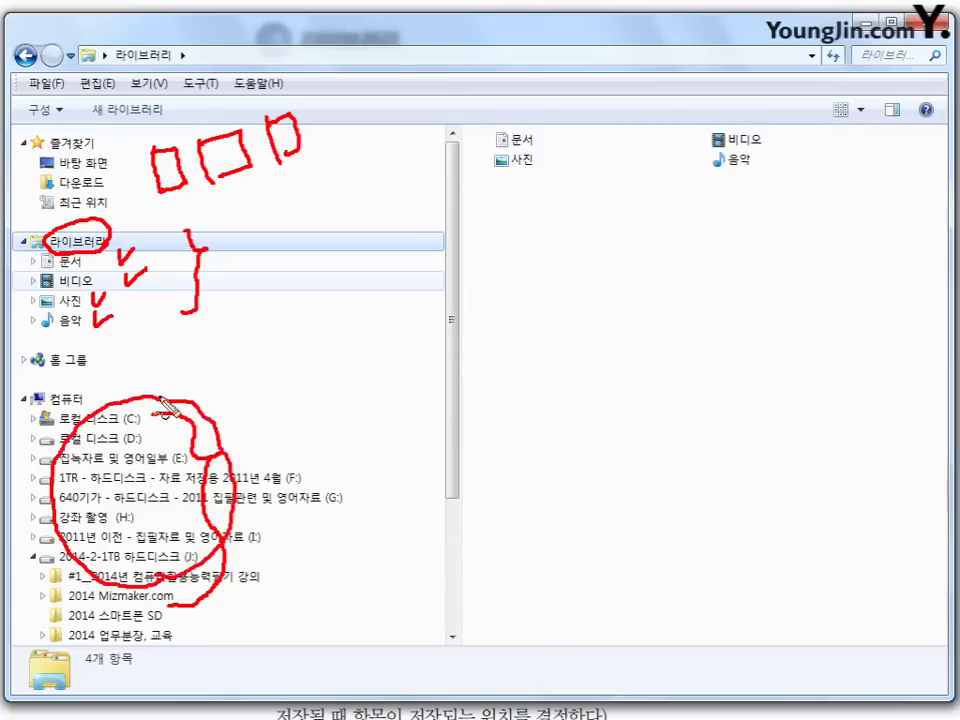
pyautogui.moveTo(236, 430)
pyautogui.mouseDown()
pyautogui.moveTo(271, 411)
pyautogui.moveTo(267, 444)
pyautogui.mouseUp()
pyautogui.moveTo(247, 491); pyautogui.dragTo(271, 479)
pyautogui.moveTo(275, 519); pyautogui.dragTo(312, 504)
pyautogui.moveTo(271, 563); pyautogui.dragTo(342, 530)
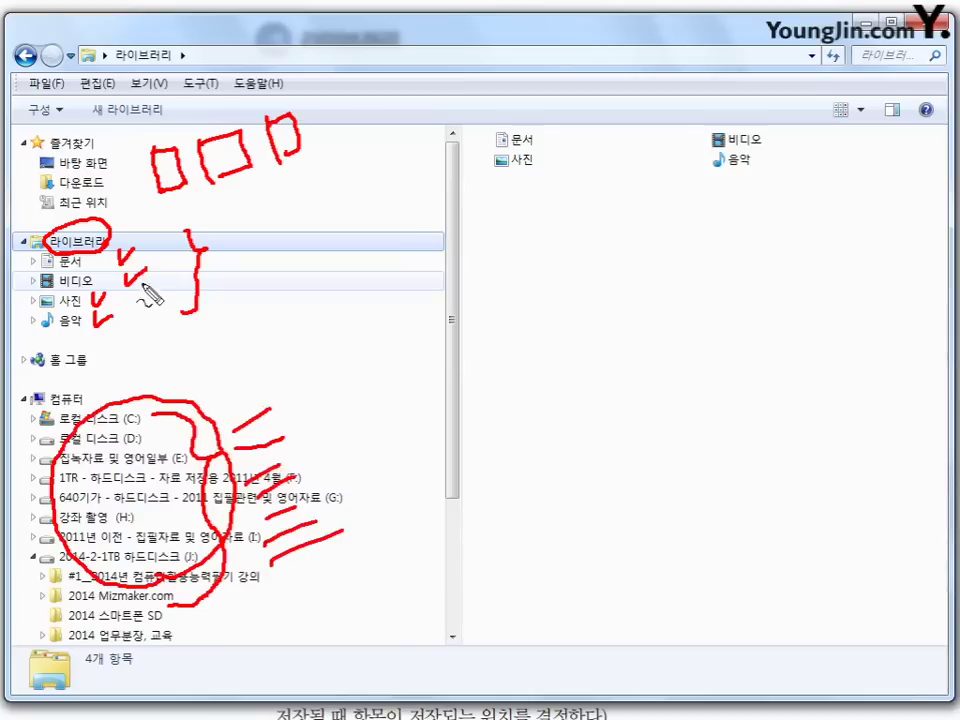
# - Draw a curved red arrow from the drive list up to the libraries, and clear all the drawn annotations
pyautogui.moveTo(267, 378)
pyautogui.mouseDown()
pyautogui.moveTo(330, 305)
pyautogui.moveTo(240, 258)
pyautogui.mouseUp()
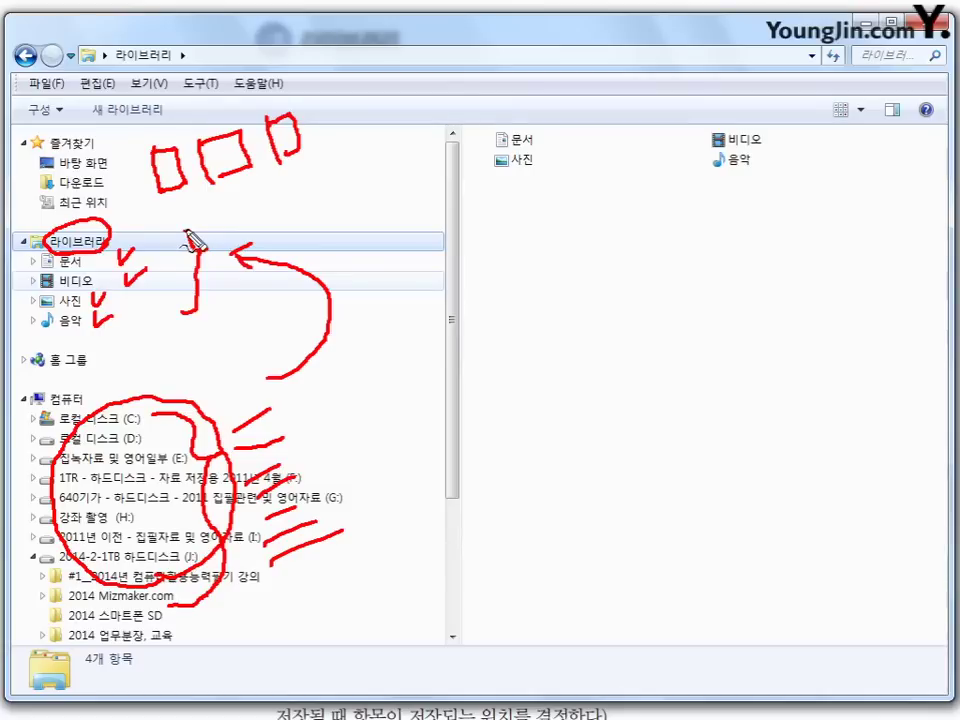
pyautogui.press('Escape')
# - Include the 2012년 사진 모음 folder from 로컬 디스크 (C:) in the 사진 library
pyautogui.click(132, 421)
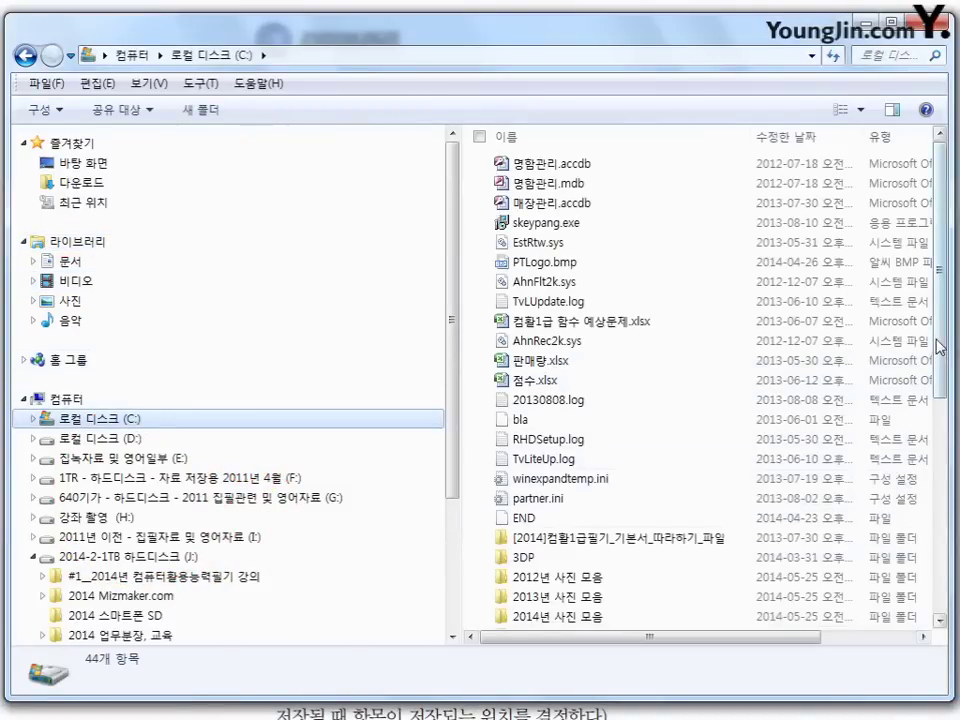
pyautogui.moveTo(940, 333); pyautogui.dragTo(932, 540)
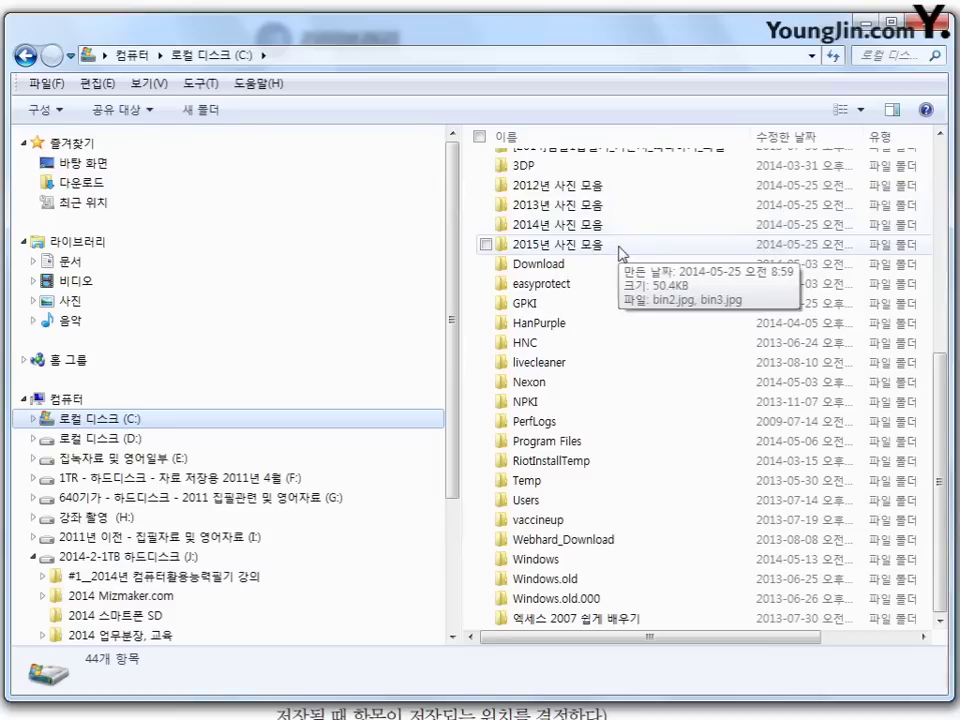
pyautogui.click(578, 195)
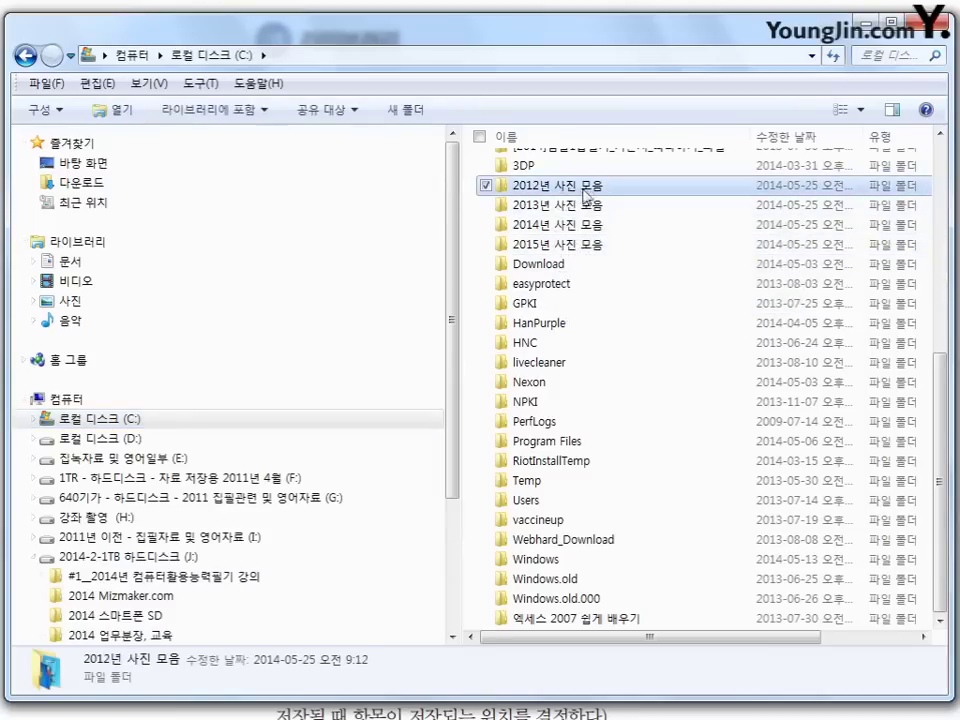
pyautogui.click(228, 112)
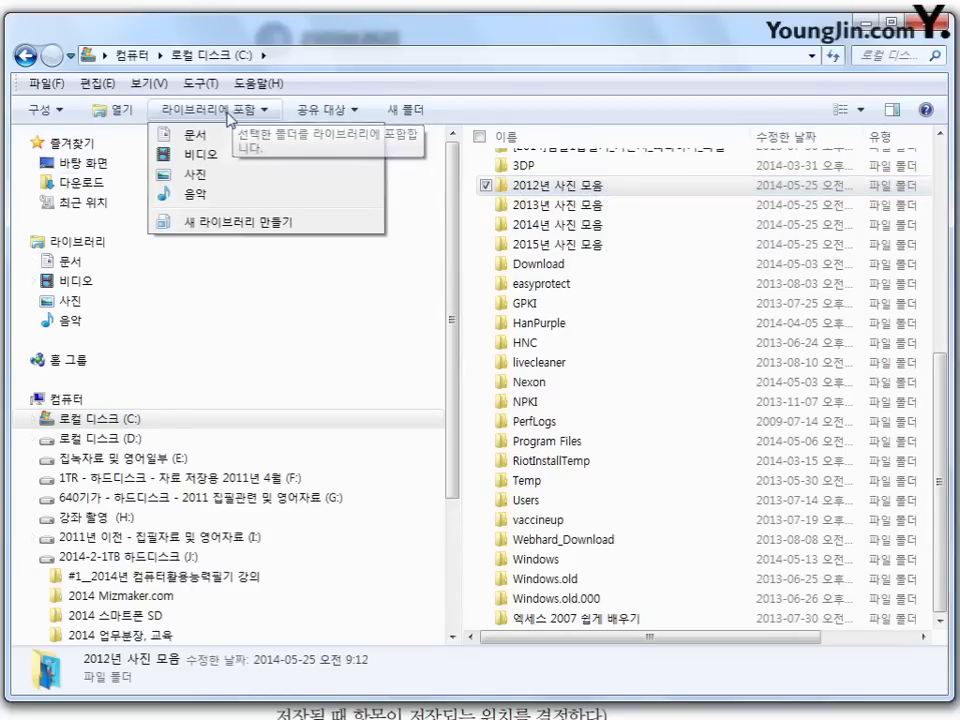
pyautogui.click(208, 176)
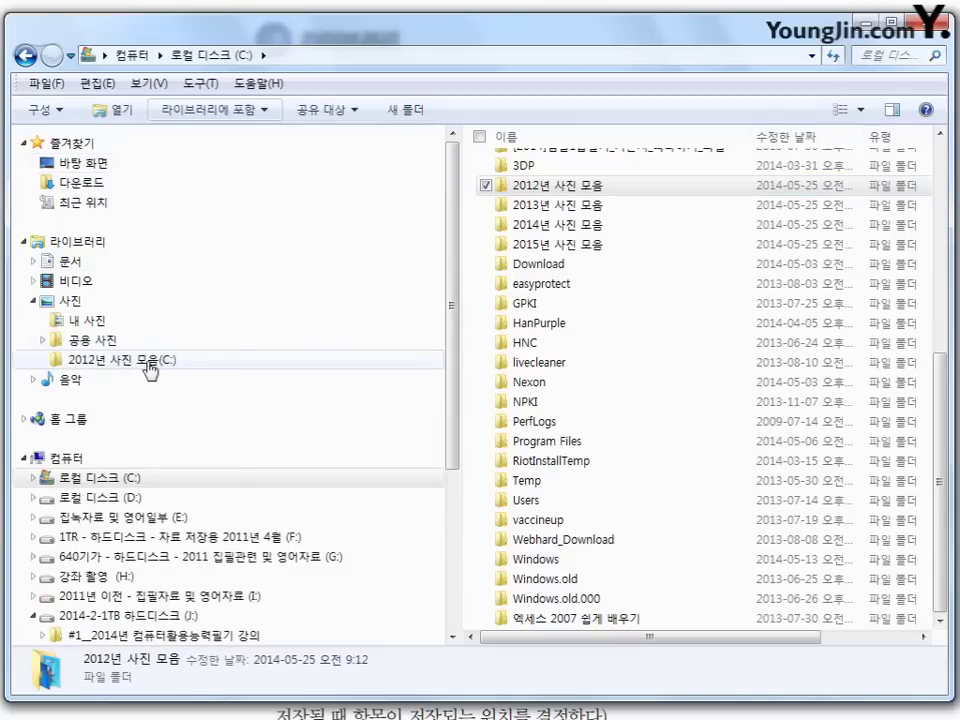
# - Include the 2013년, 2014년 and 2015년 사진 모음 folders in the 사진 library as well
pyautogui.click(568, 206)
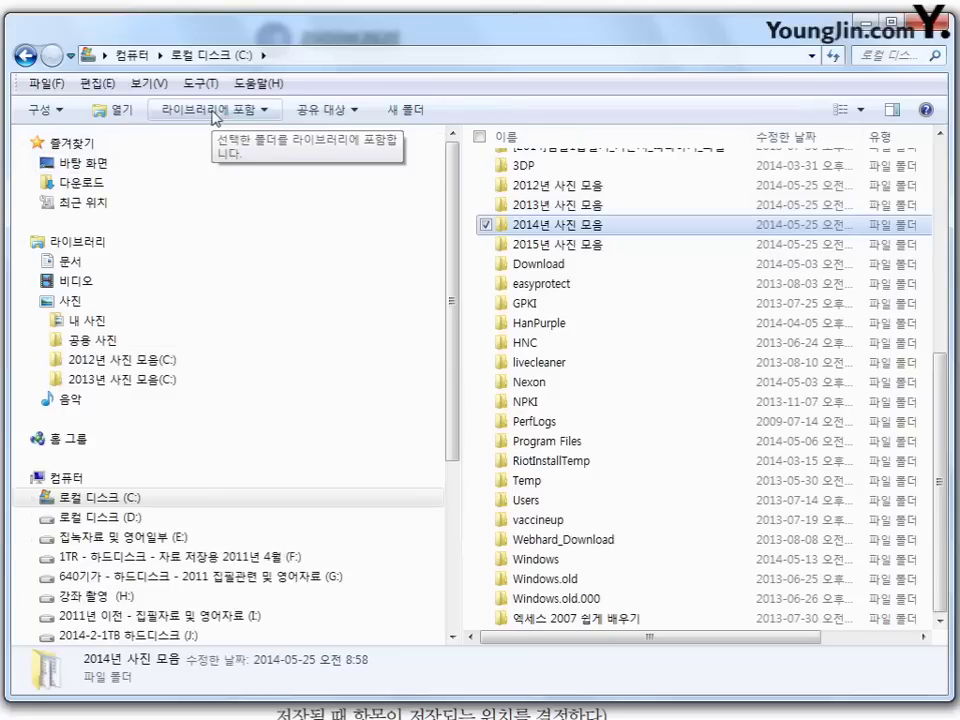
pyautogui.click(213, 117)
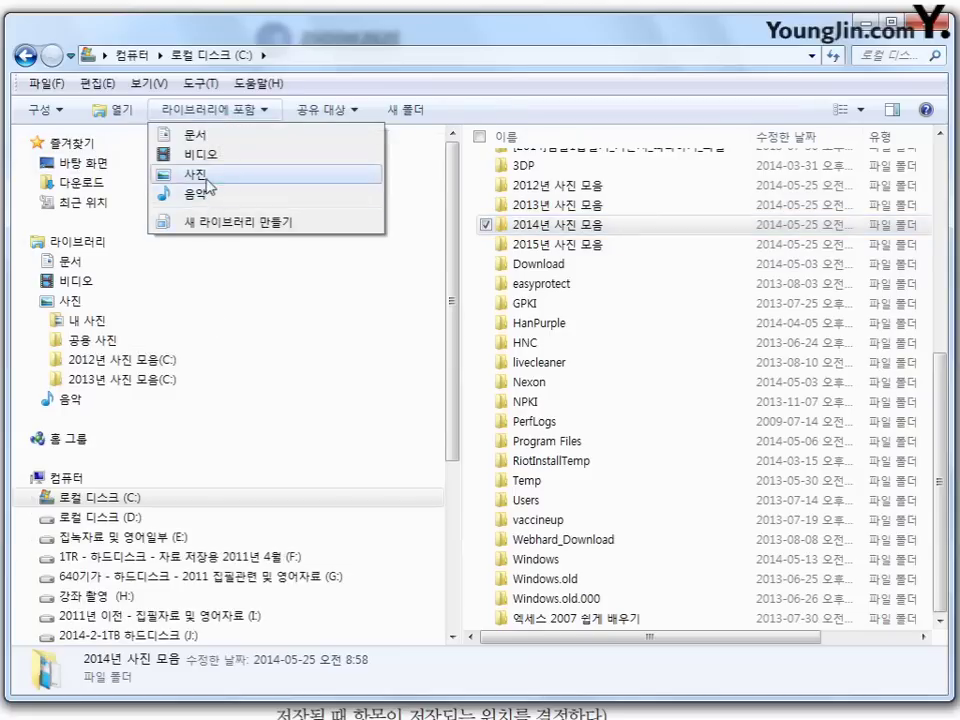
pyautogui.click(212, 177)
pyautogui.click(585, 244)
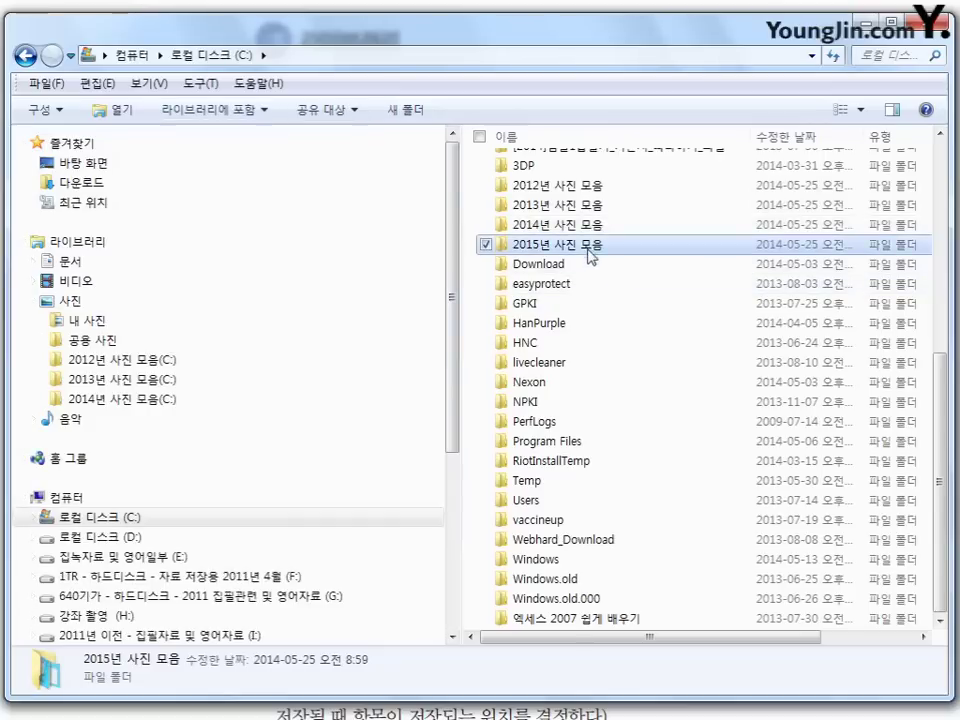
pyautogui.click(228, 112)
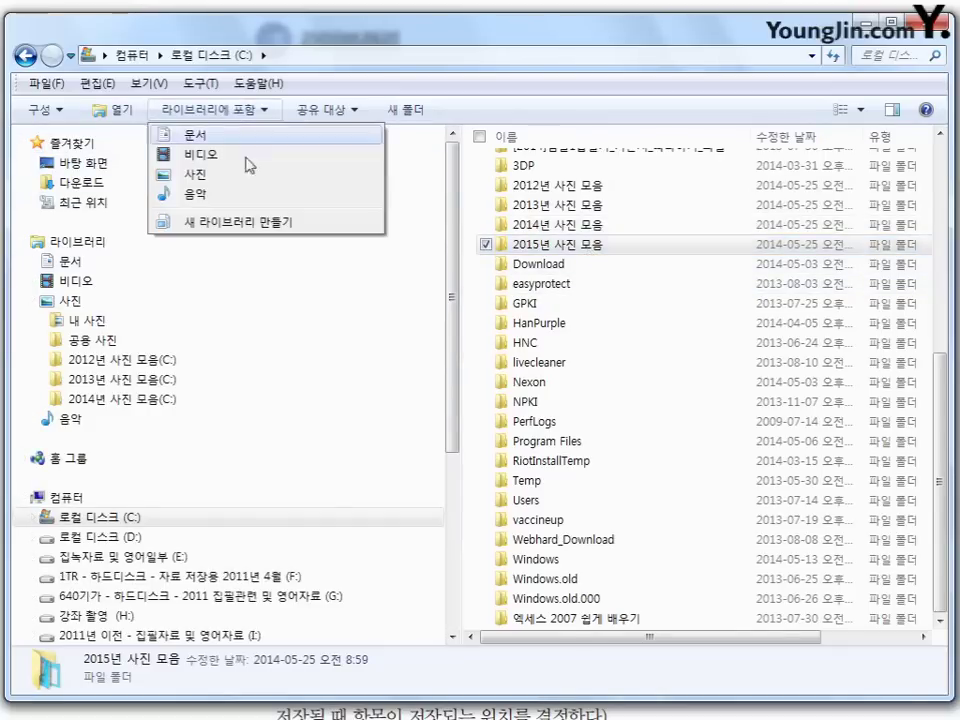
pyautogui.click(212, 177)
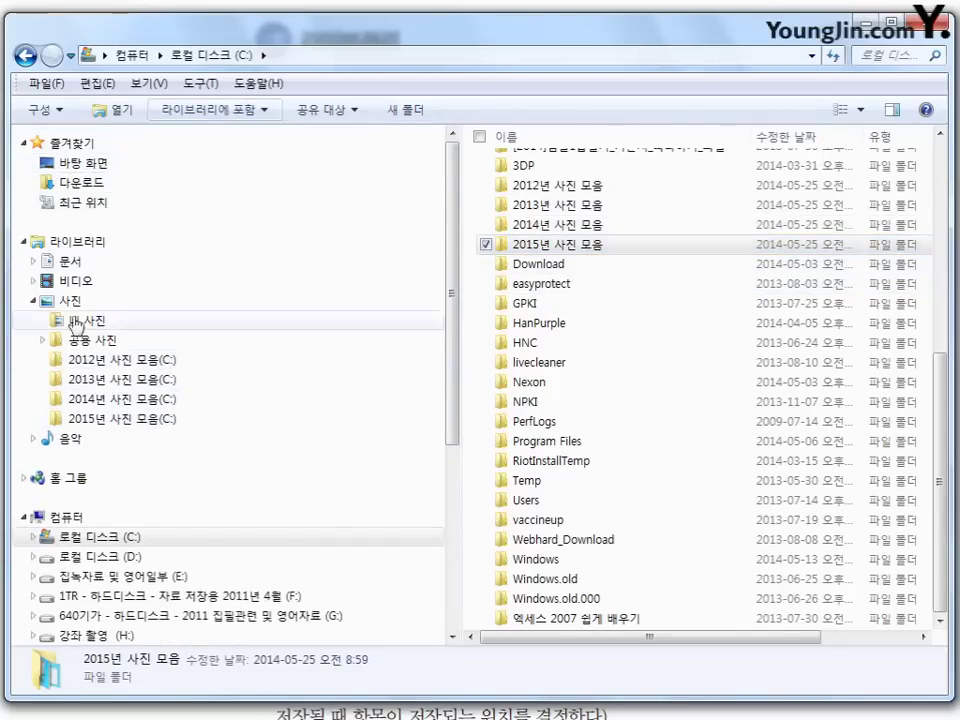
# - View the contents of the 2012년 through 2015년 사진 모음 folders under the 사진 library, and collapse its branch
pyautogui.click(32, 300)
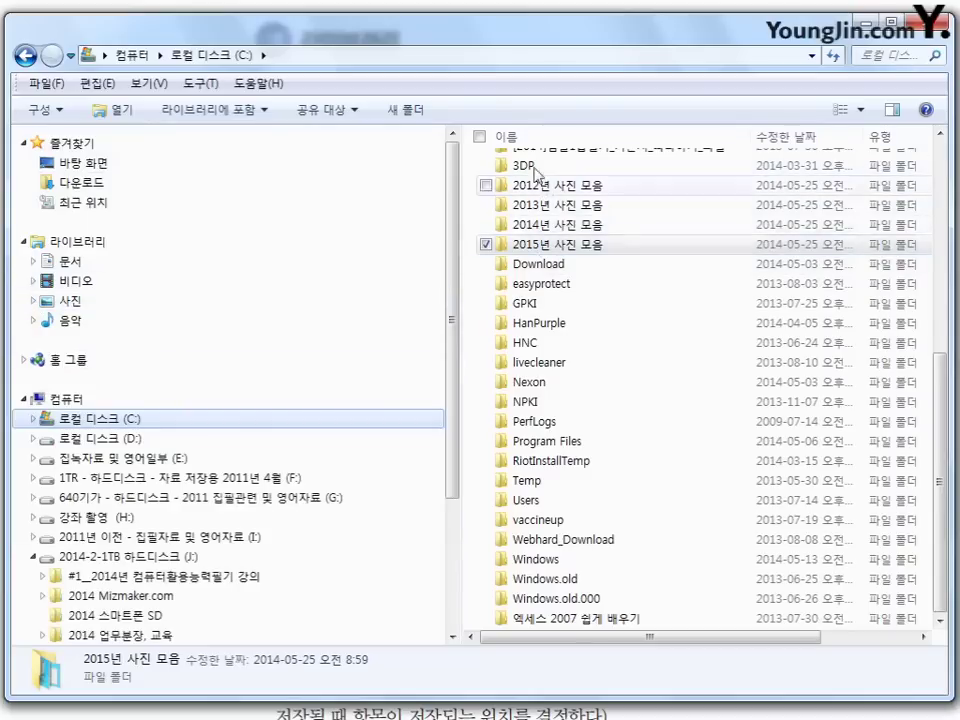
pyautogui.click(35, 302)
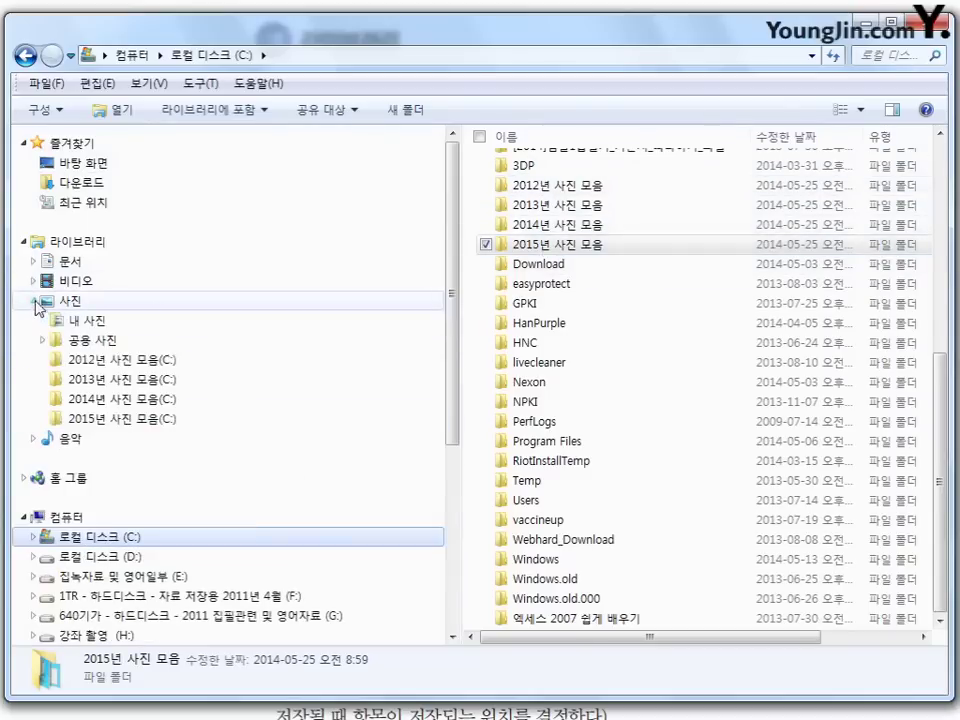
pyautogui.click(182, 362)
pyautogui.click(182, 380)
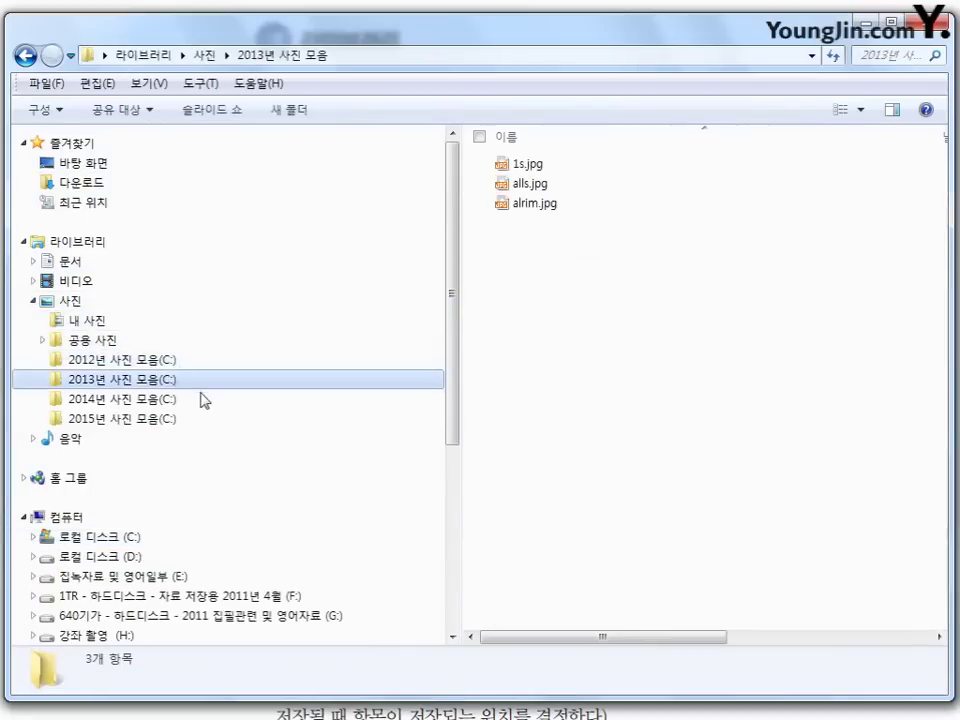
pyautogui.click(173, 400)
pyautogui.click(234, 420)
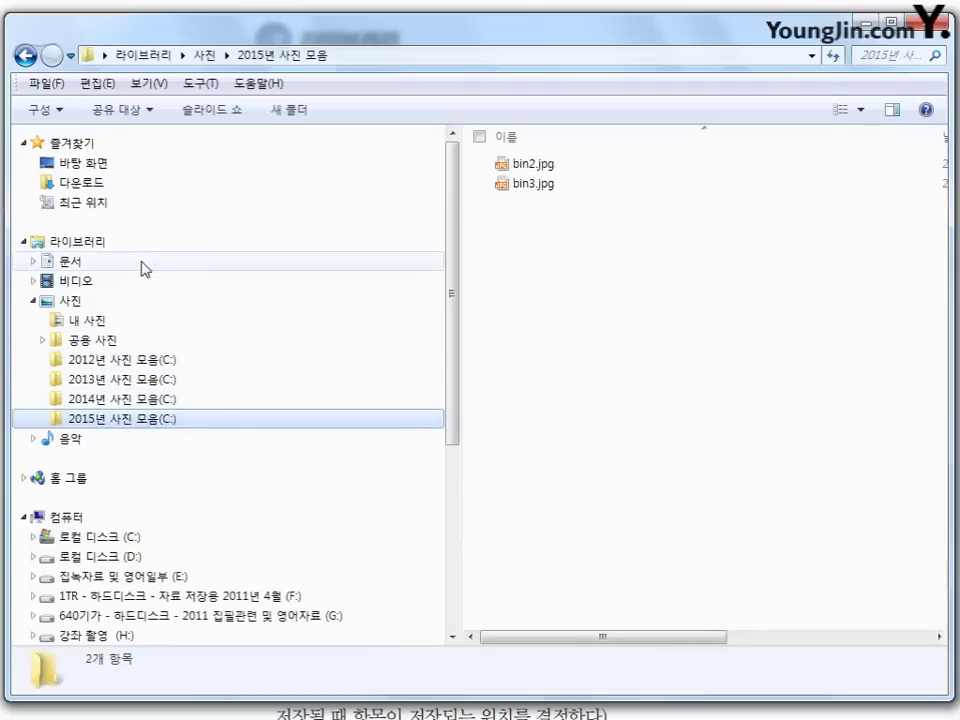
pyautogui.click(33, 301)
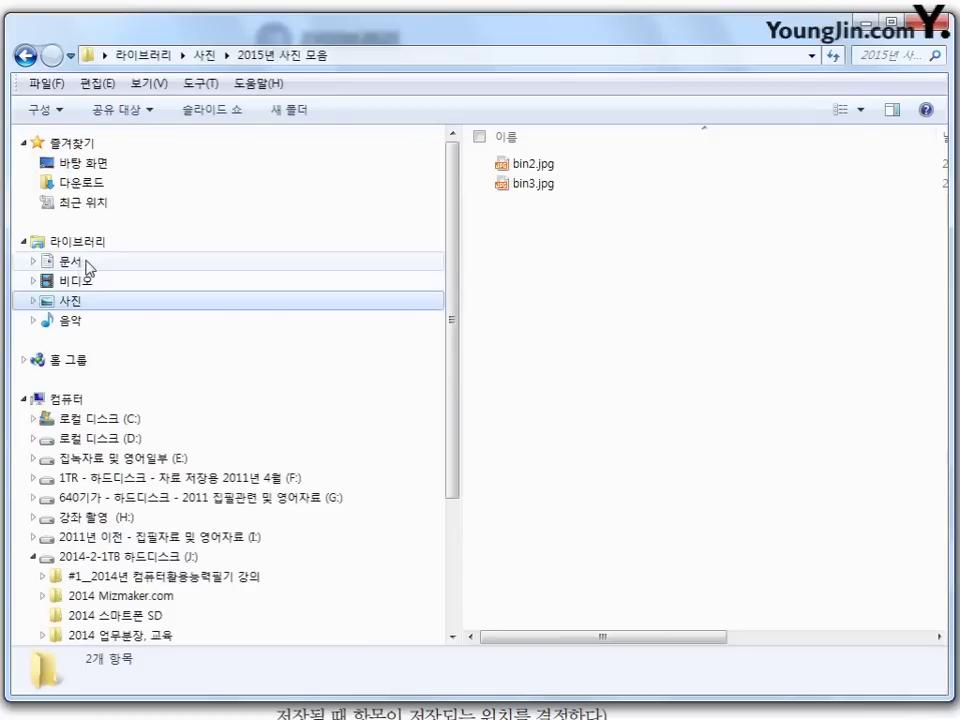
# - Delete the 문서 library, sending it to the recycle bin
pyautogui.rightClick(72, 266)
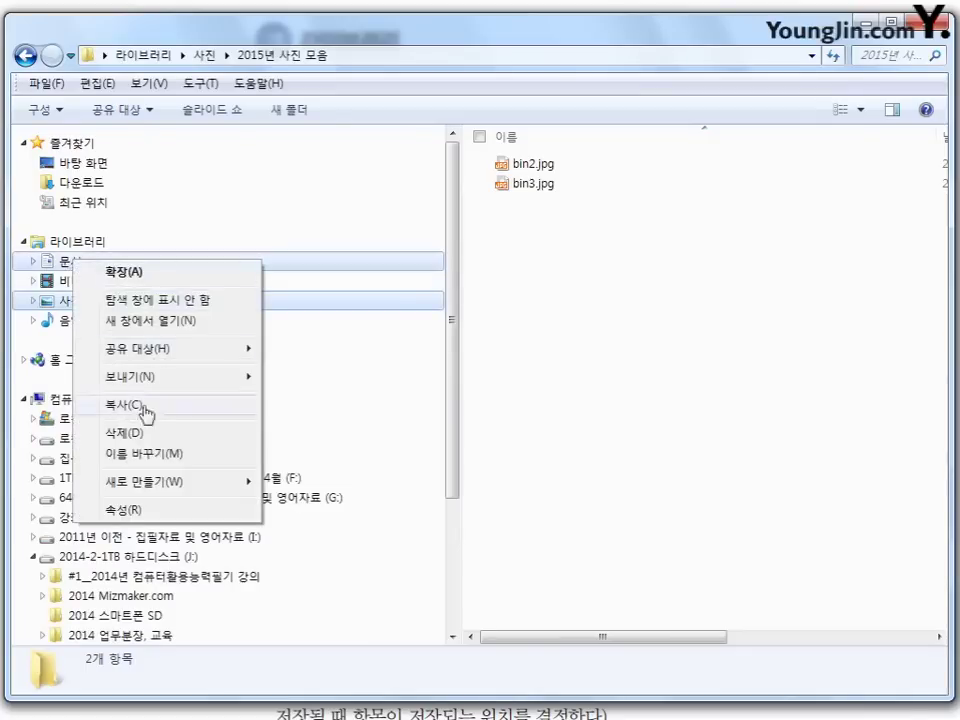
pyautogui.click(140, 438)
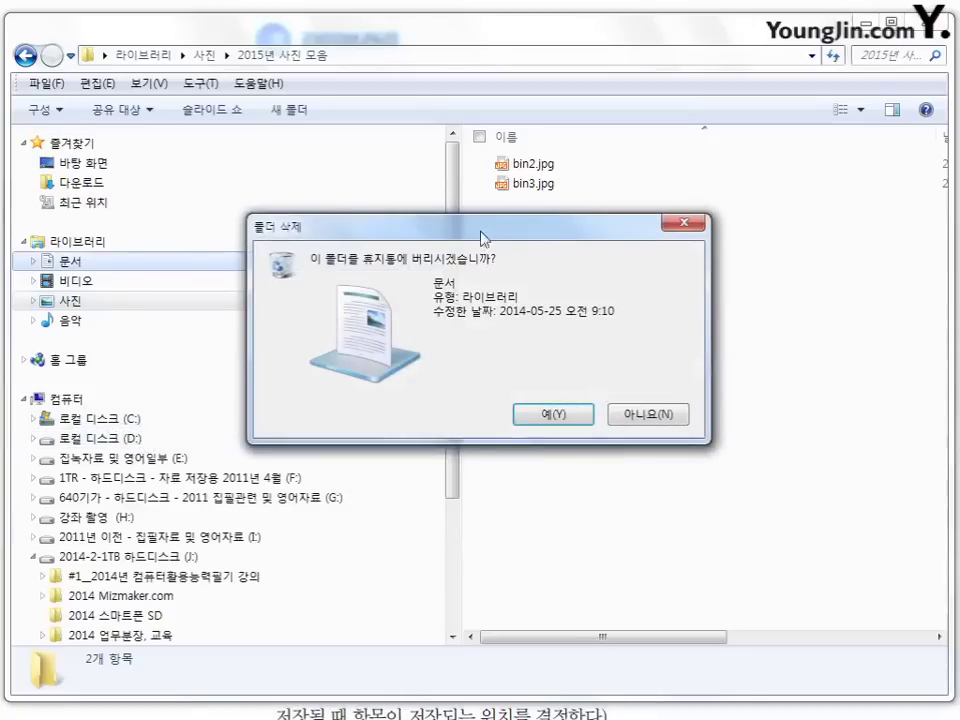
pyautogui.click(555, 415)
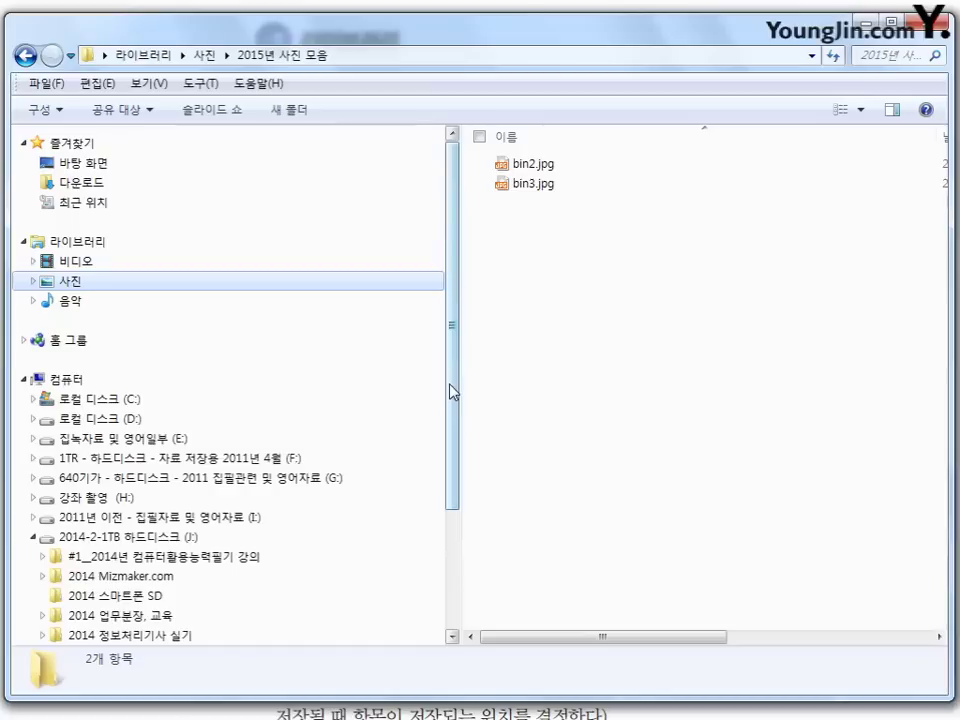
# - Restore the default libraries, and expand 문서 and 사진 in a library window placed over the original one
pyautogui.rightClick(134, 247)
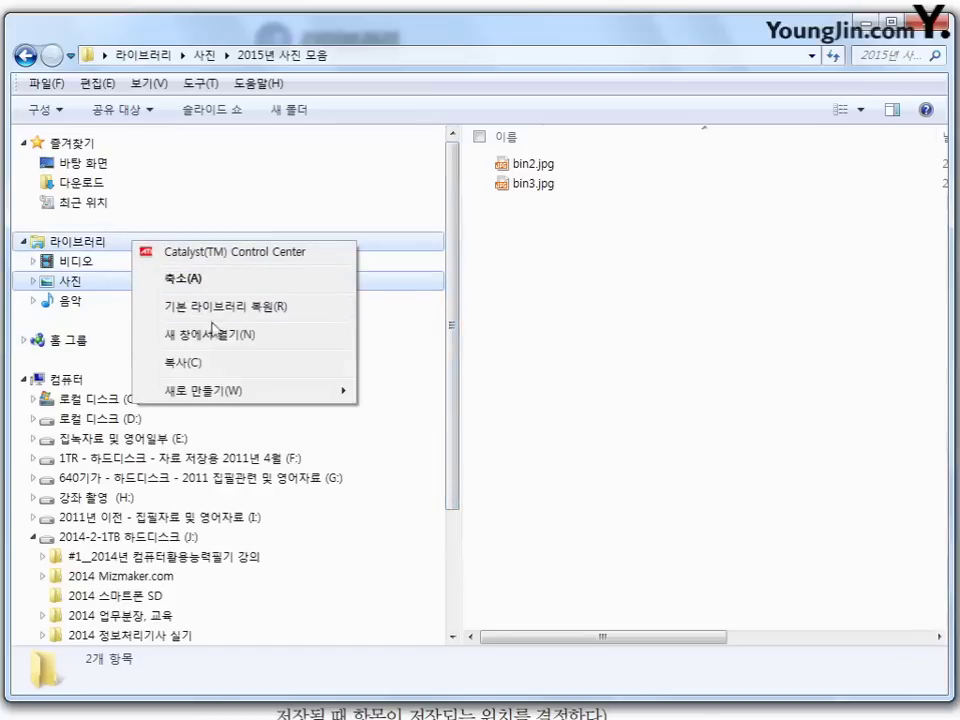
pyautogui.click(281, 308)
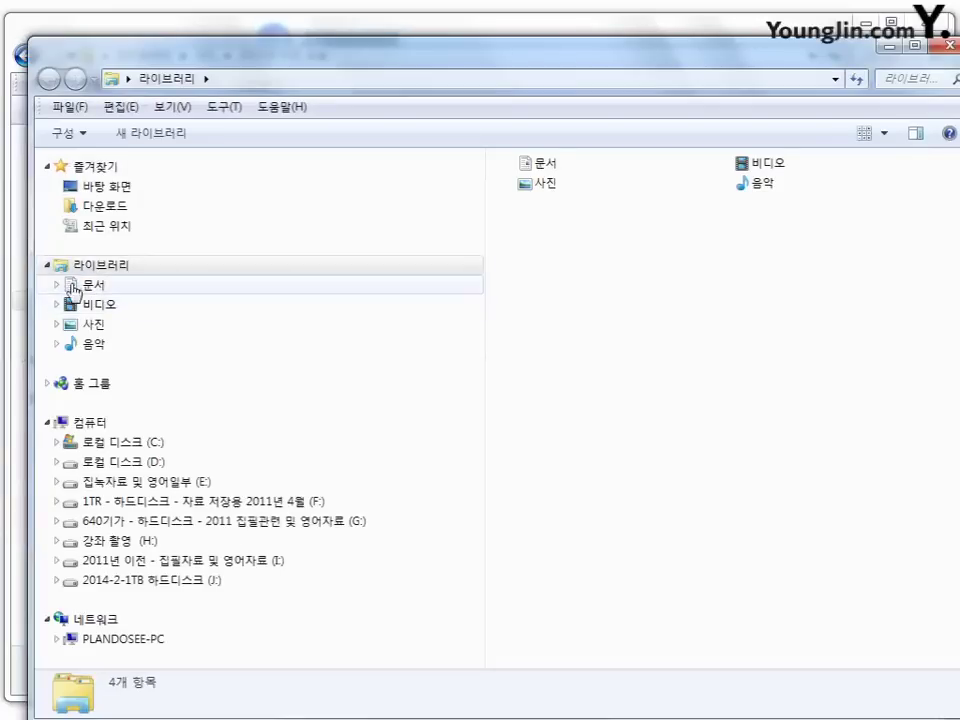
pyautogui.click(57, 286)
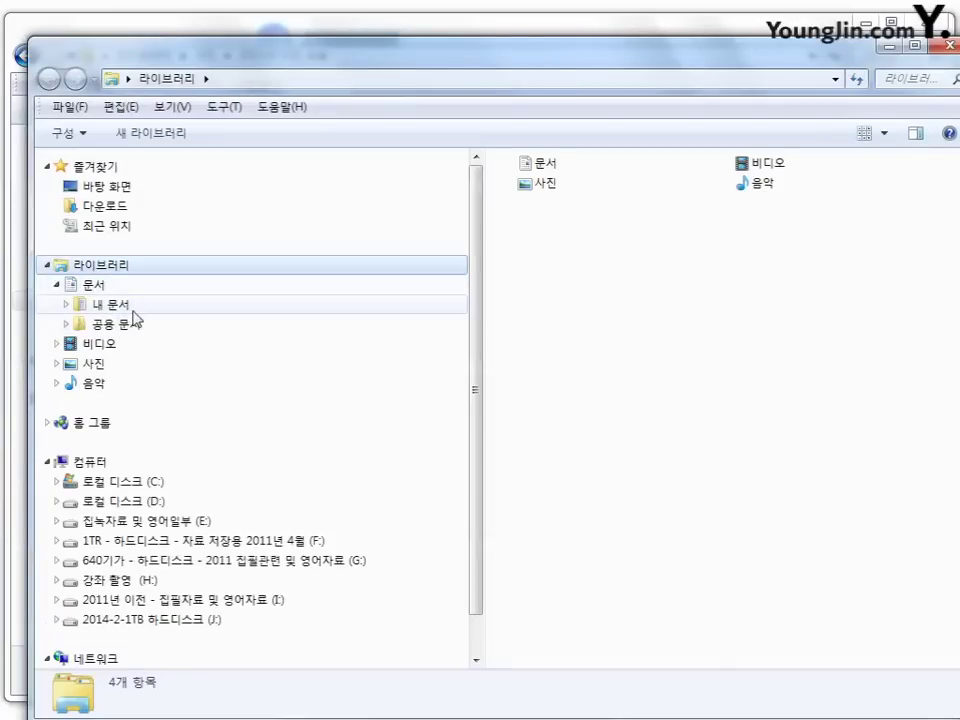
pyautogui.click(57, 364)
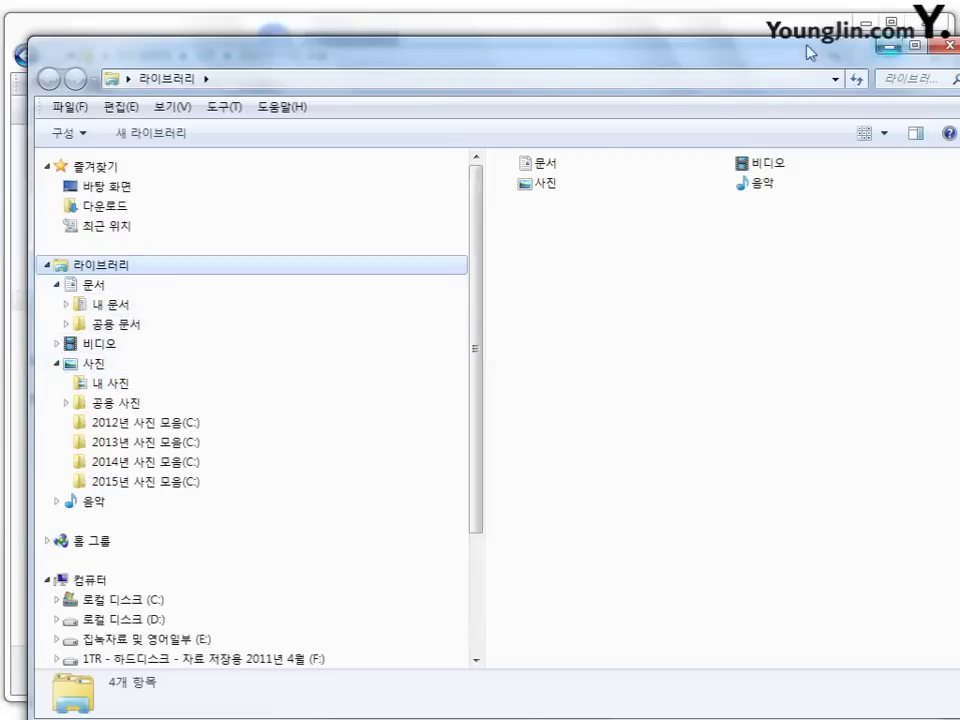
pyautogui.moveTo(771, 59); pyautogui.dragTo(748, 39)
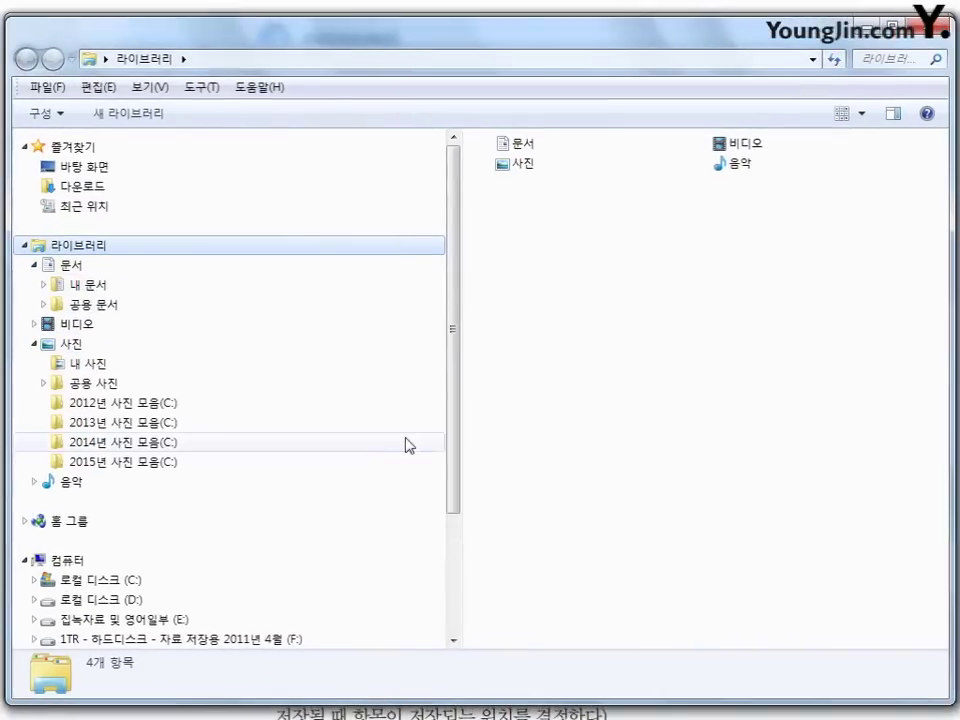
# - Permanently delete batang.JPG and bin1.jpg from the 2012년 사진 모음 folder in the 사진 library
pyautogui.click(173, 404)
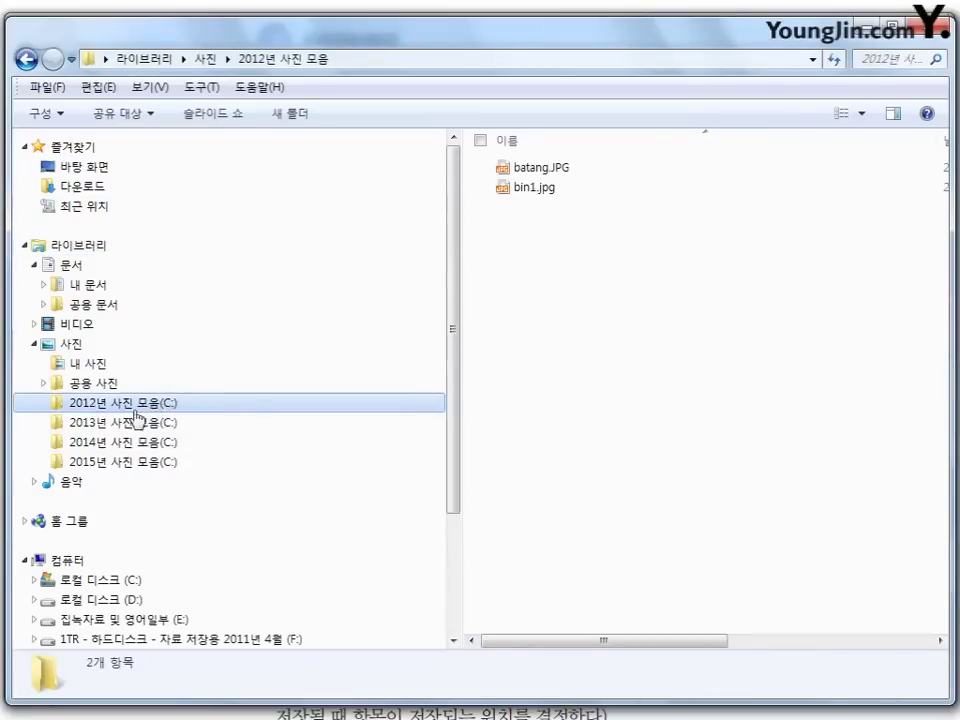
pyautogui.click(552, 170)
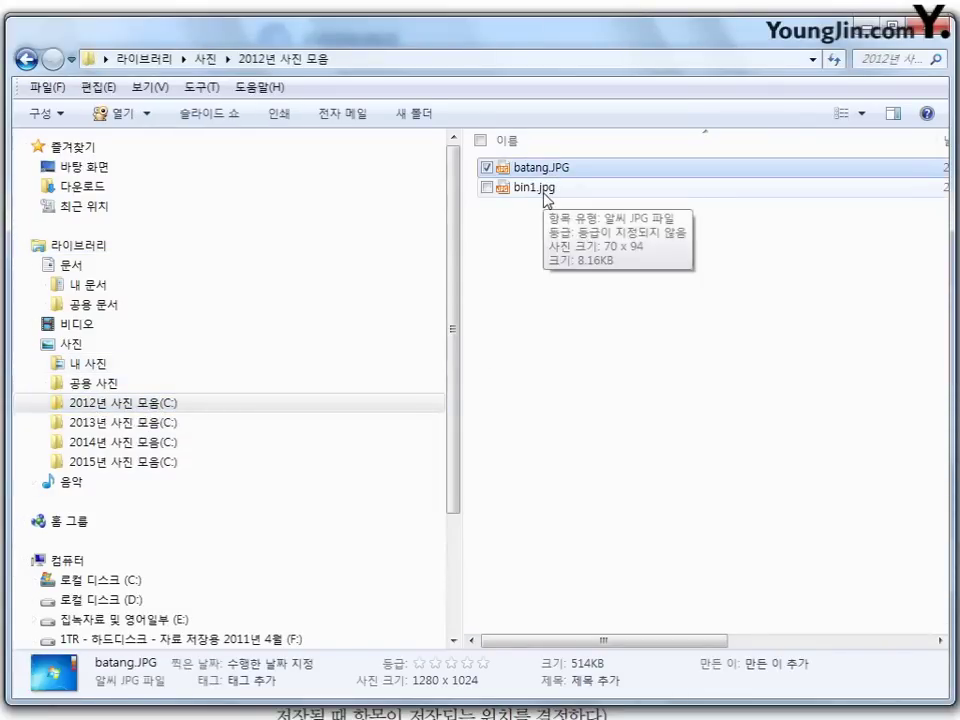
pyautogui.keyDown('ctrl'); pyautogui.click(548, 195); pyautogui.keyUp('ctrl')
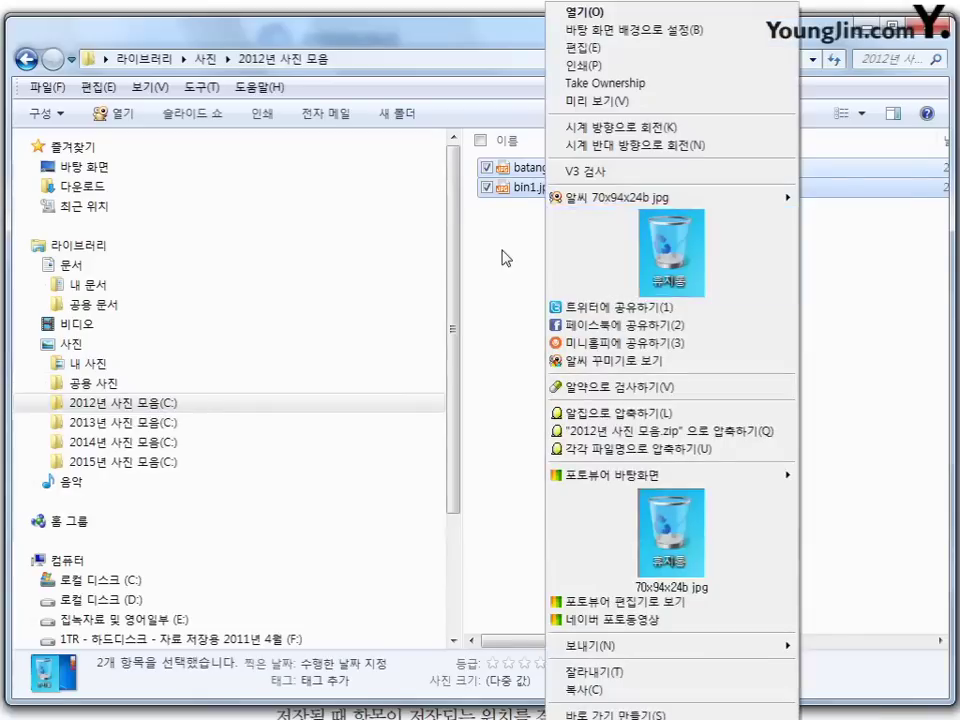
pyautogui.click(499, 257)
pyautogui.keyDown('ctrl'); pyautogui.click(546, 190); pyautogui.keyUp('ctrl')
pyautogui.click(546, 192)
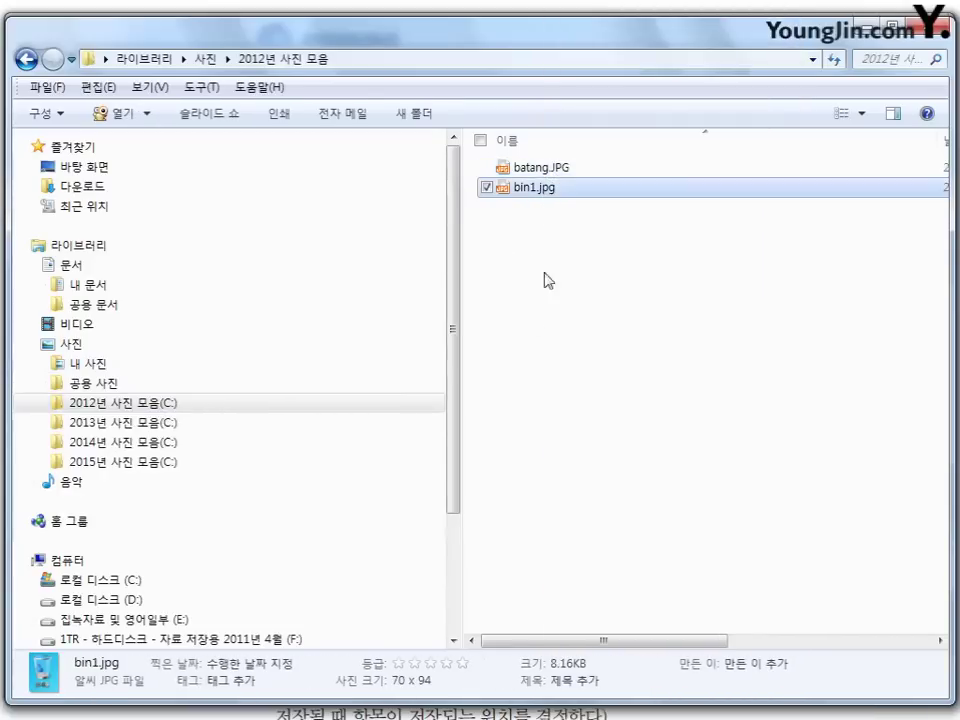
pyautogui.click(490, 169)
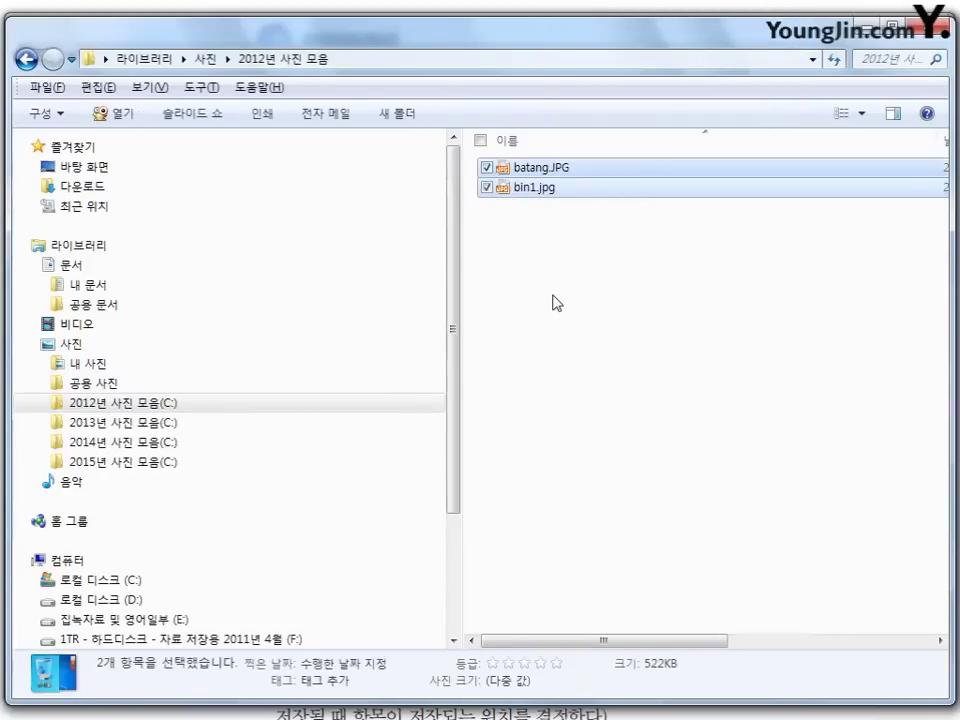
pyautogui.hotkey('shift', 'Delete')
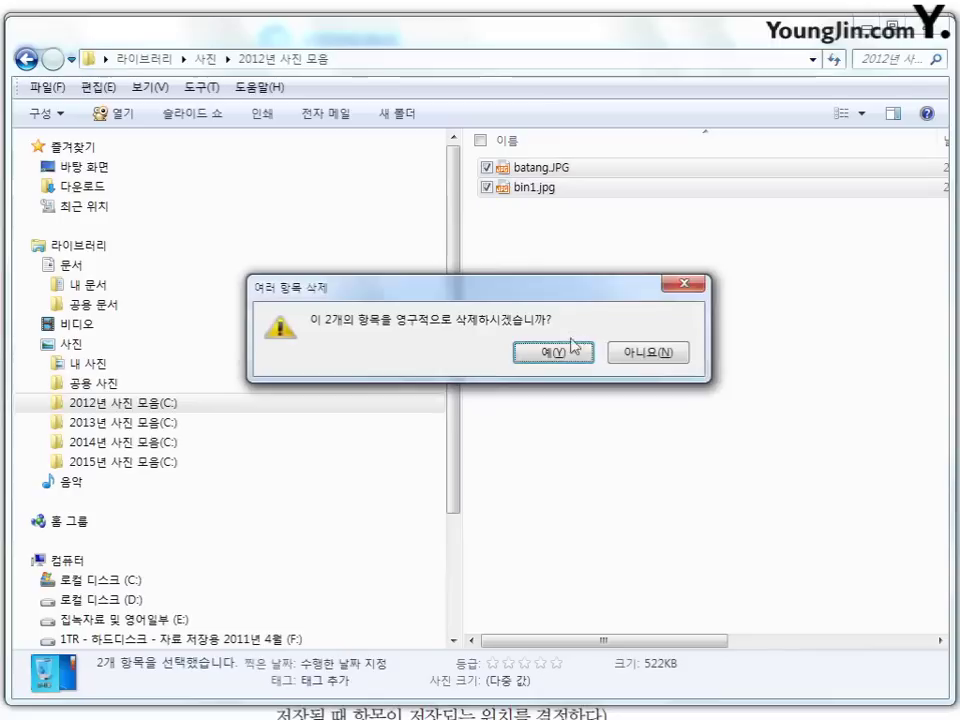
pyautogui.click(553, 353)
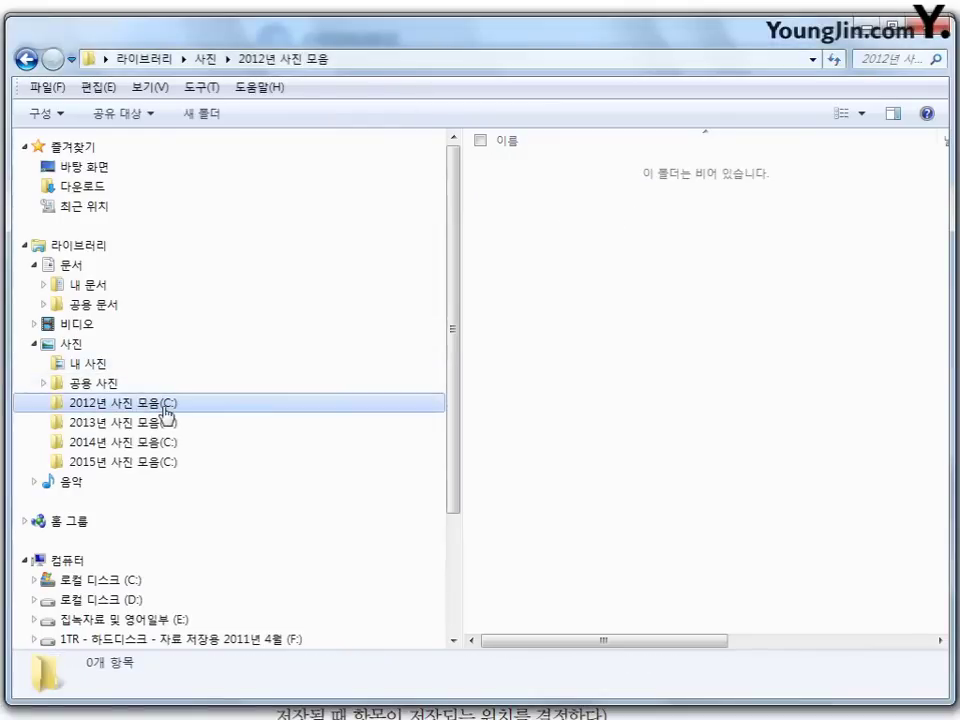
# - Open the original 2012년 사진 모음 folder on 로컬 디스크 (C:) to check its contents
pyautogui.click(130, 579)
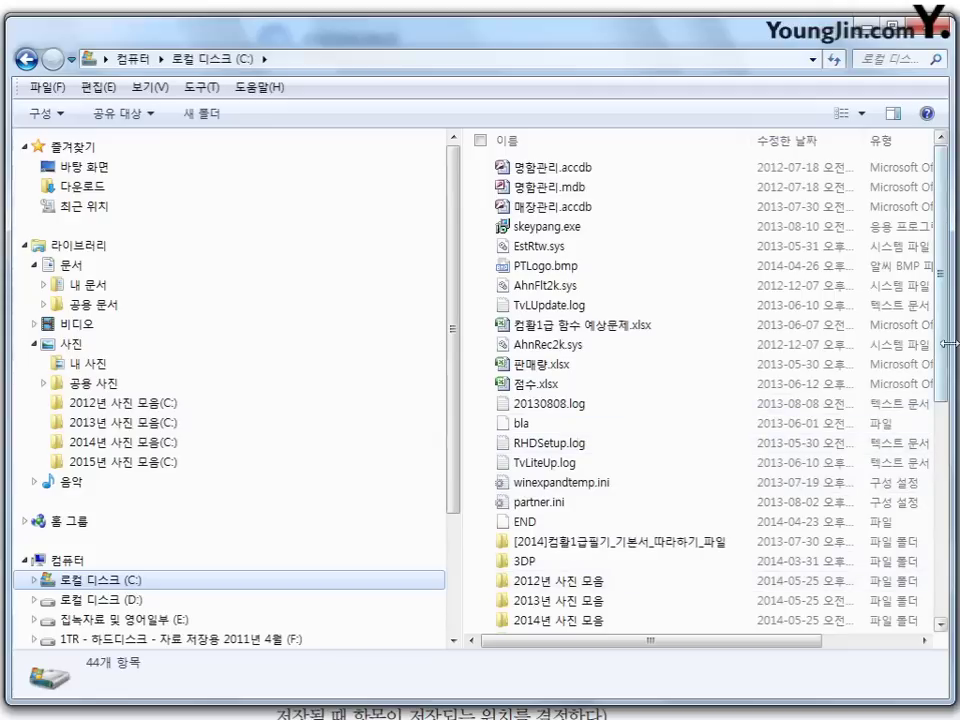
pyautogui.moveTo(944, 352); pyautogui.dragTo(926, 483)
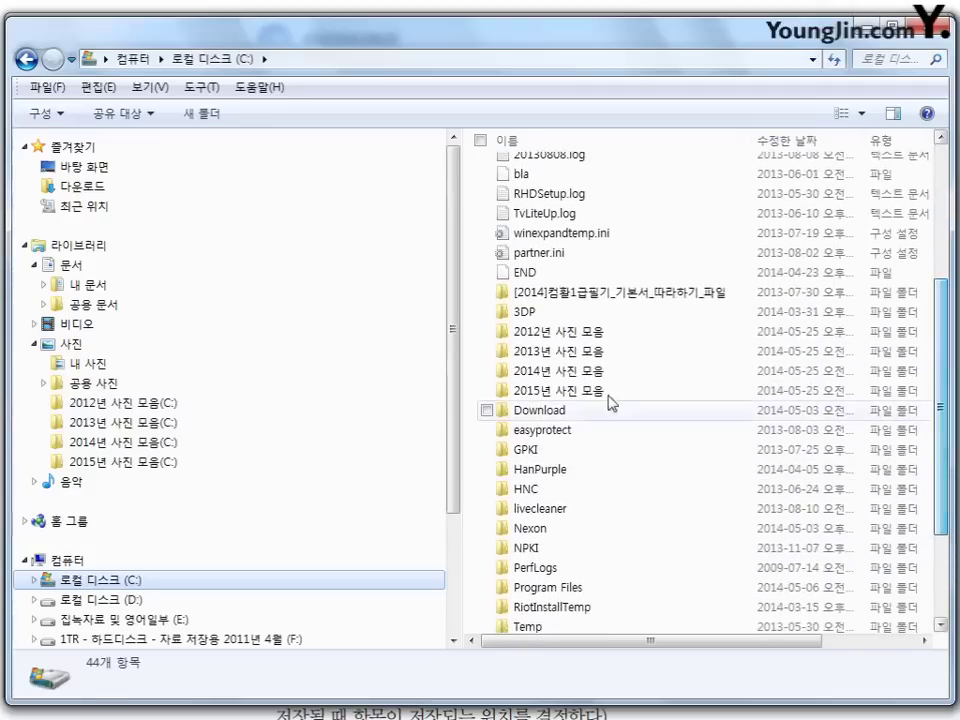
pyautogui.doubleClick(578, 338)
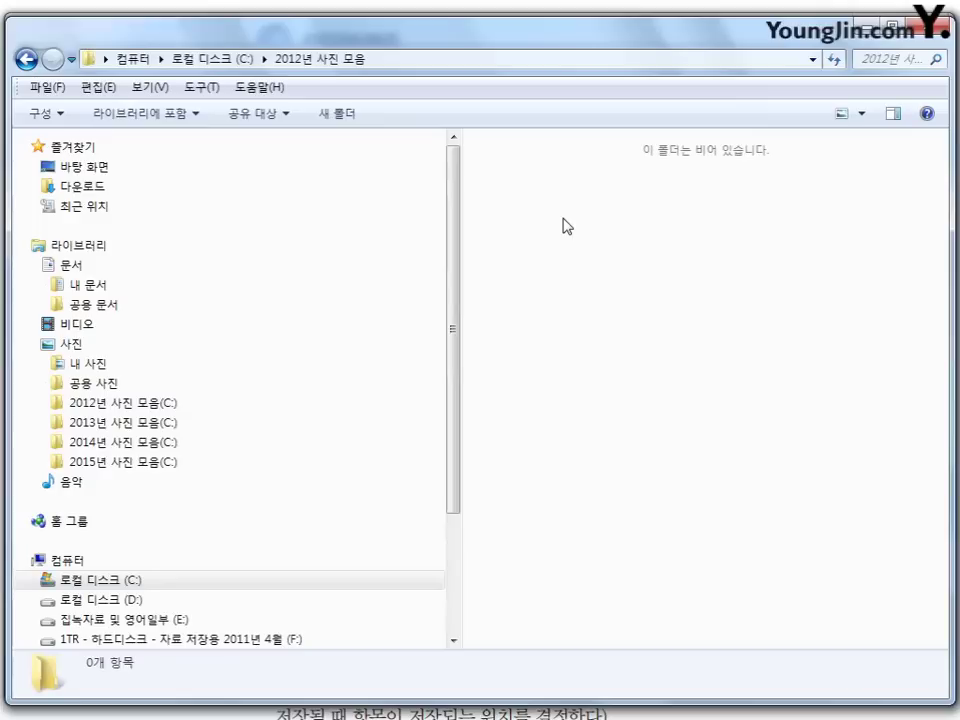
# - Collapse the 문서 branch in the folder tree, and collapse and re-expand 라이브러리
pyautogui.click(33, 264)
pyautogui.click(25, 246)
pyautogui.click(26, 246)
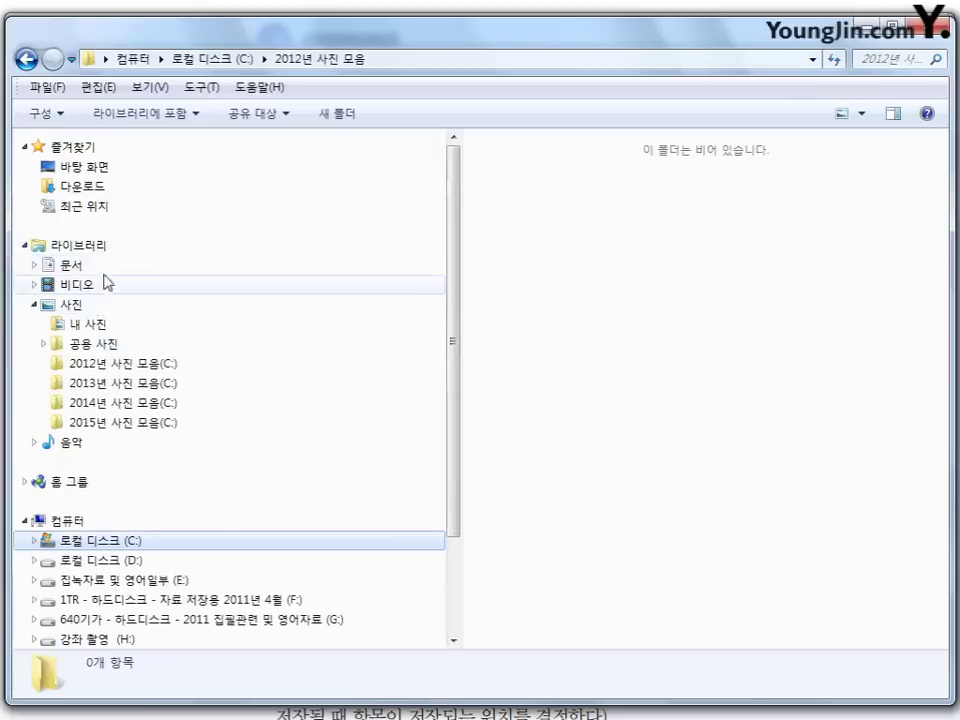
# - Delete the 문서 library from 라이브러리 in the folder tree and confirm the deletion
pyautogui.rightClick(66, 266)
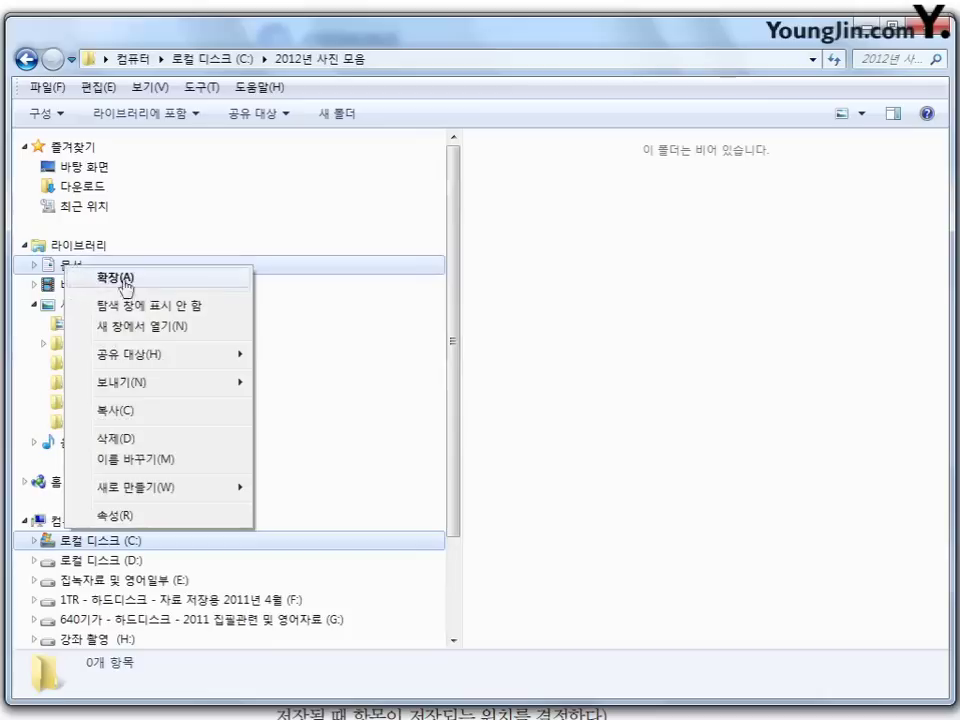
pyautogui.click(150, 437)
pyautogui.click(556, 414)
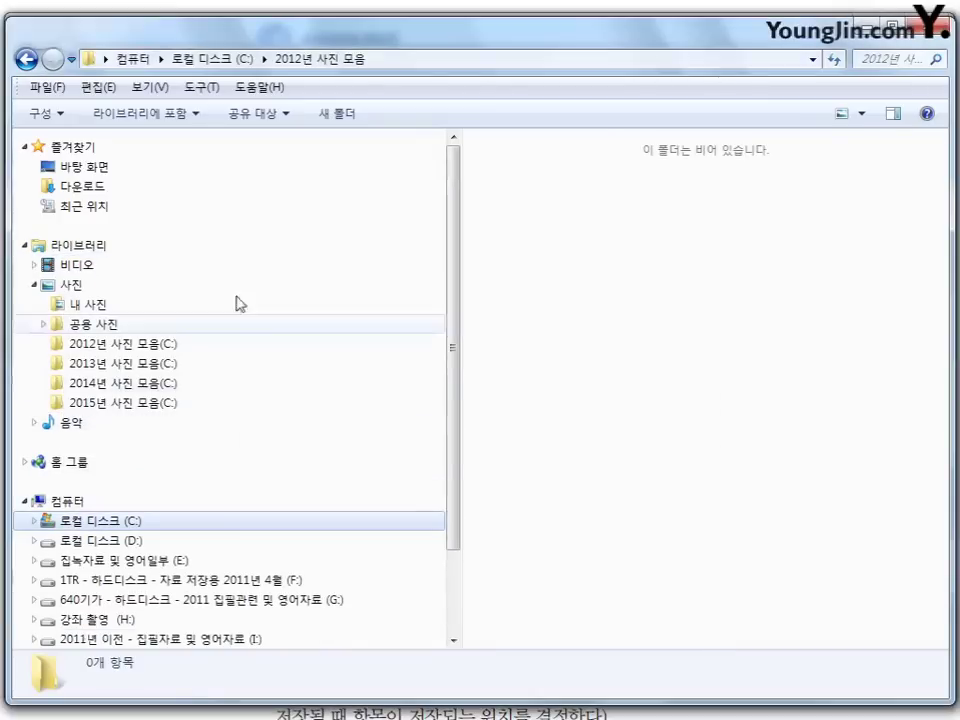
# - Restore the default libraries in a library window placed over the original one
pyautogui.rightClick(123, 246)
pyautogui.click(297, 312)
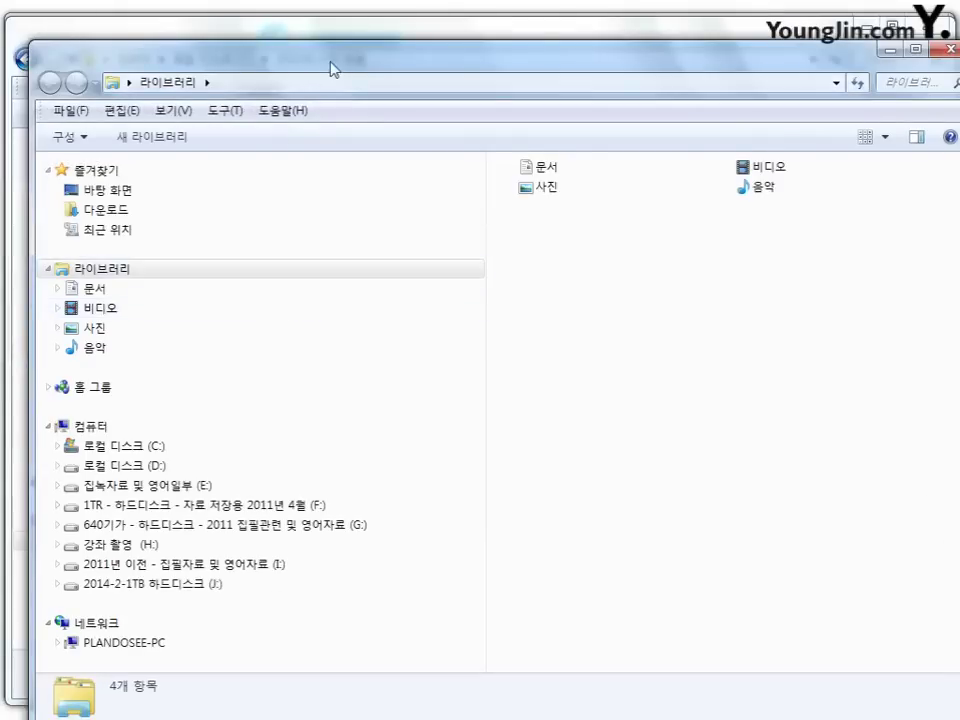
pyautogui.moveTo(780, 60); pyautogui.dragTo(760, 35)
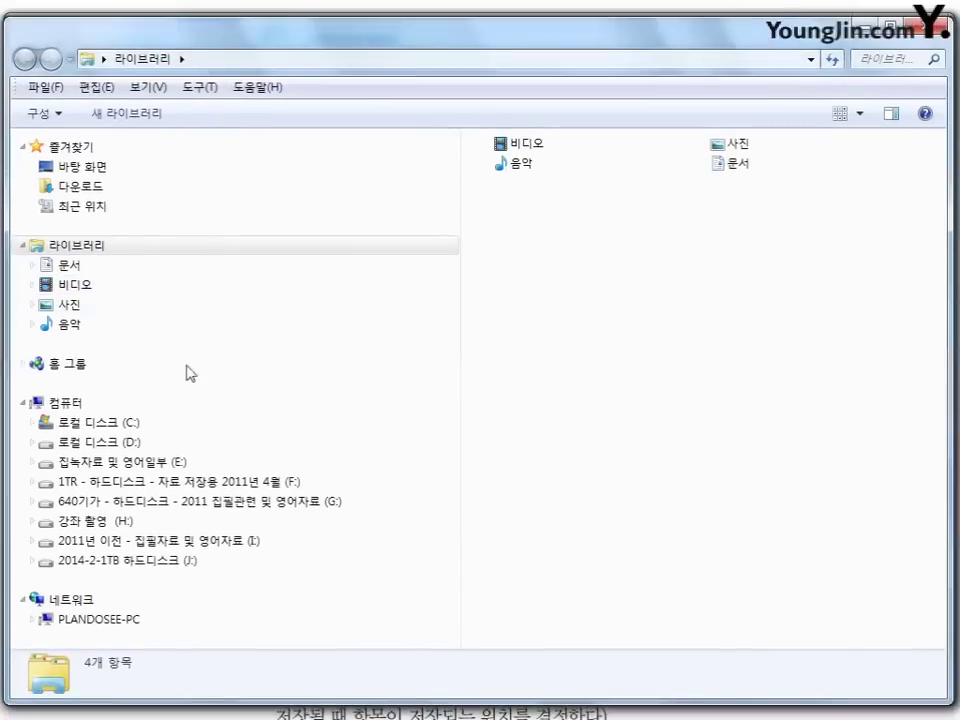
# - Check the folders in the 문서 library and the contents of 2012년 사진 모음 and 2013년 사진 모음 in the 사진 library
pyautogui.click(33, 266)
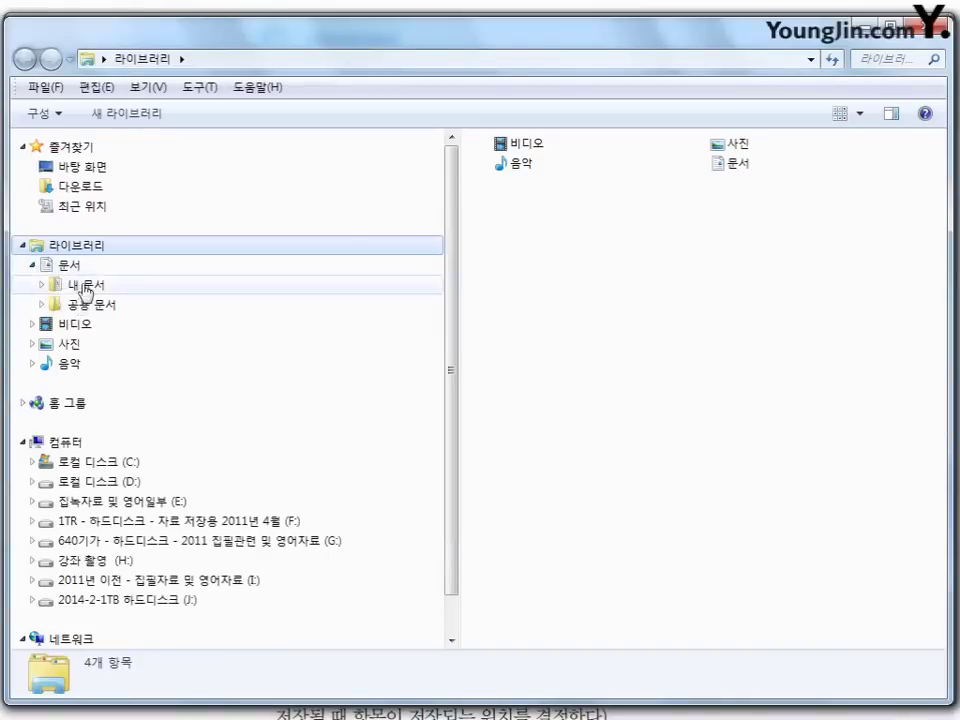
pyautogui.click(33, 266)
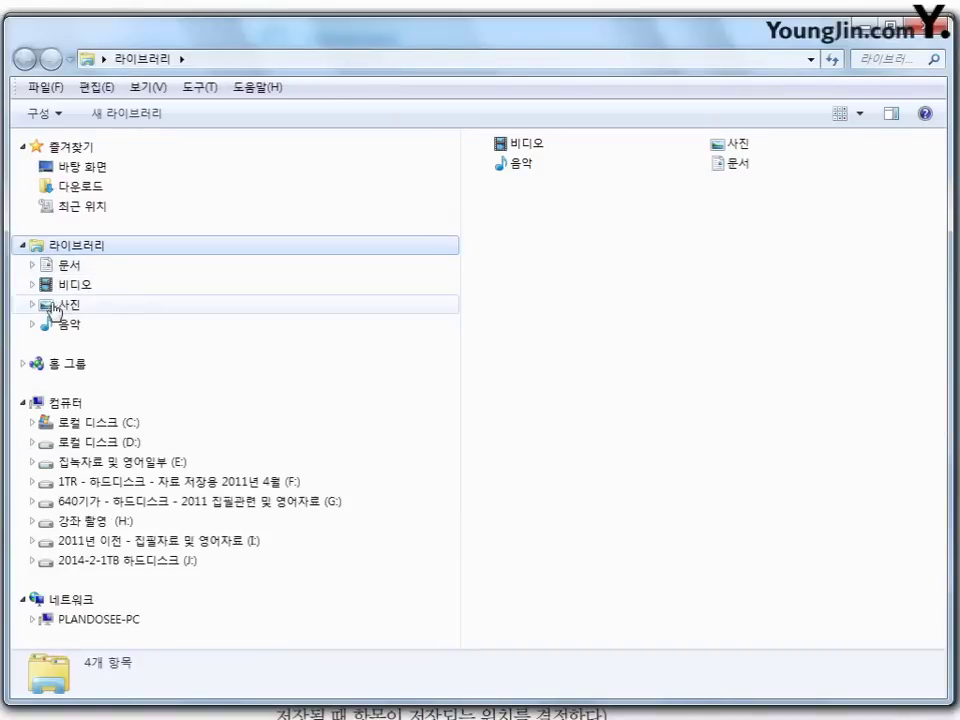
pyautogui.click(33, 305)
pyautogui.click(165, 366)
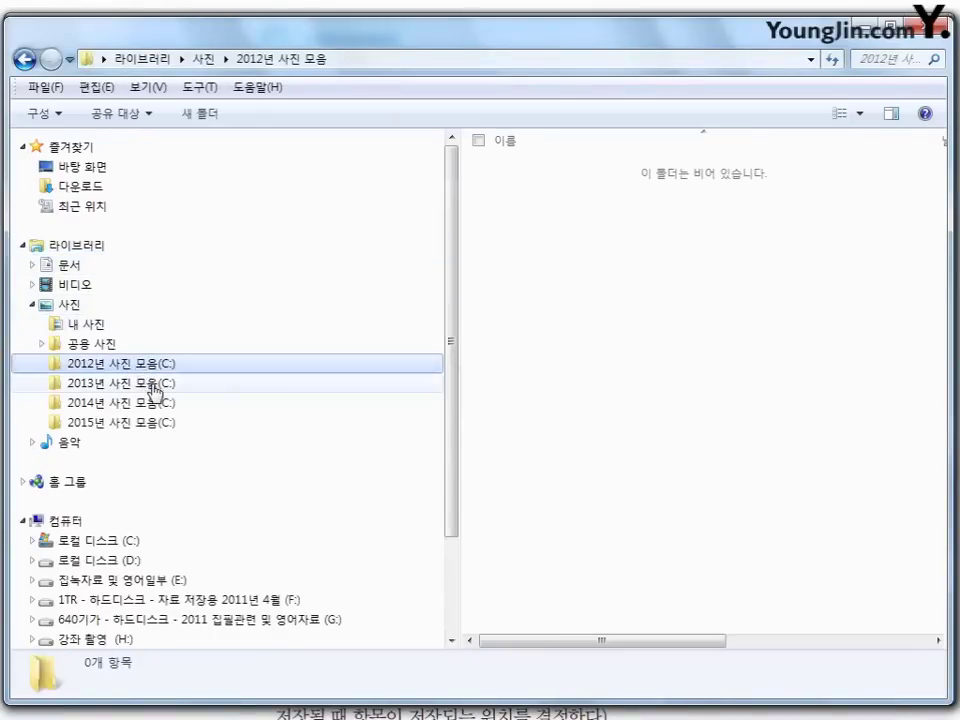
pyautogui.click(157, 386)
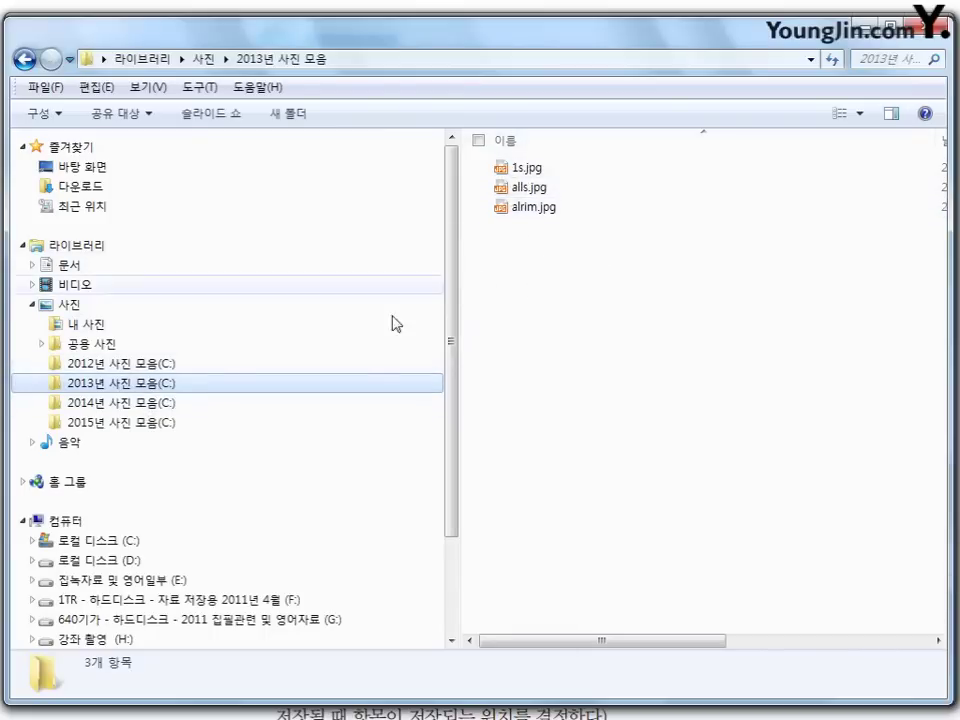
pyautogui.click(33, 306)
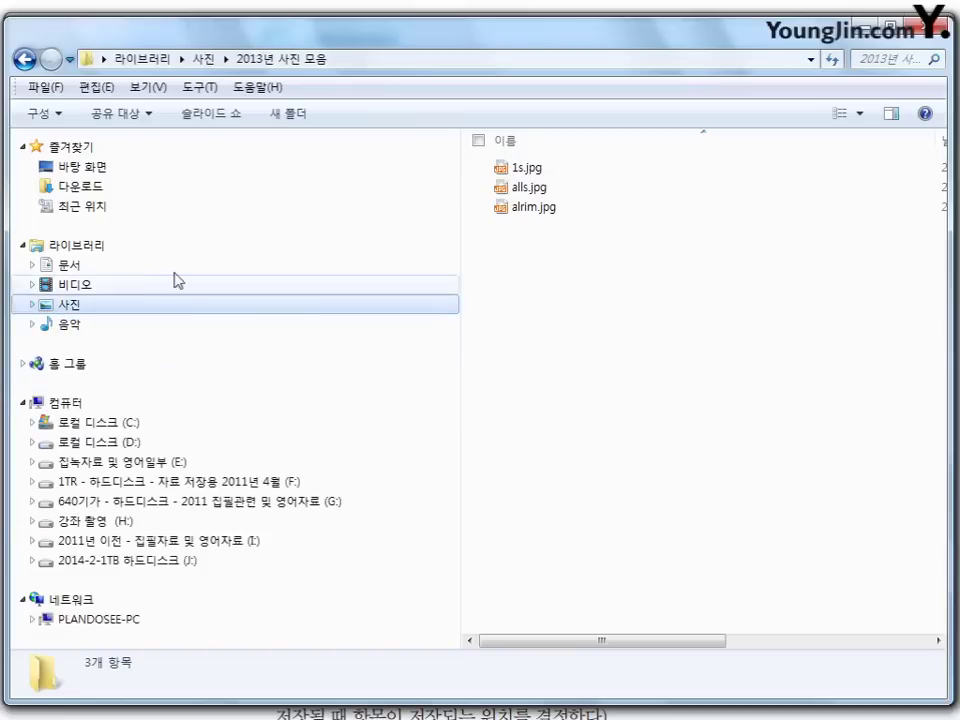
# - Annotate the expanded 사진 branch with a circle, a bracket and a boxed 50, clear the marks and collapse the branch
pyautogui.click(33, 306)
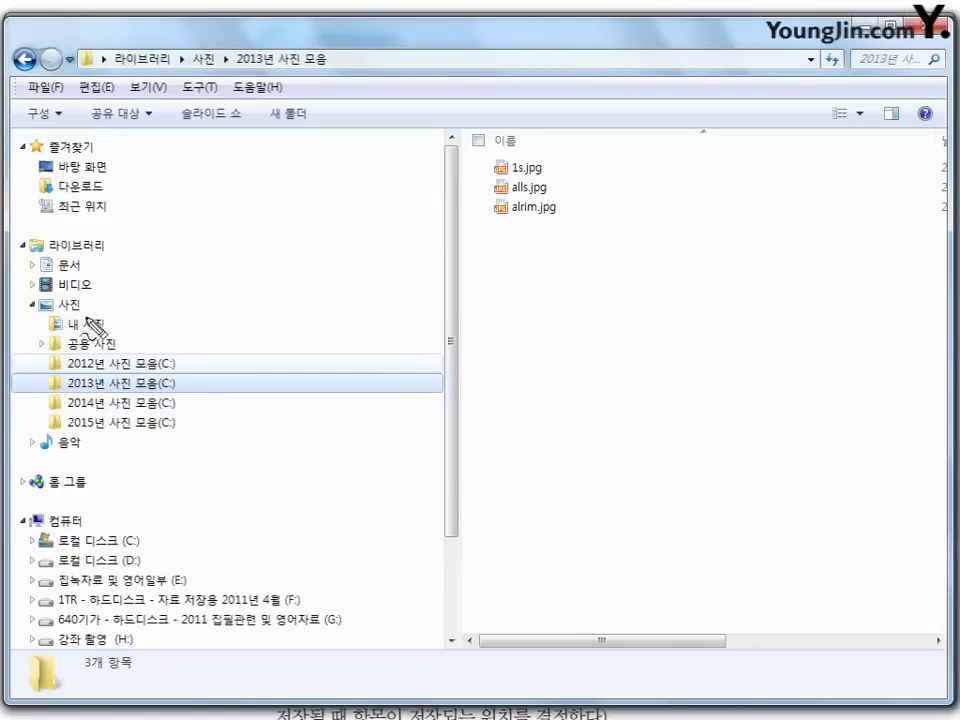
pyautogui.moveTo(74, 300)
pyautogui.mouseDown()
pyautogui.moveTo(62, 306)
pyautogui.moveTo(74, 299)
pyautogui.mouseUp()
pyautogui.moveTo(126, 318)
pyautogui.mouseDown()
pyautogui.moveTo(171, 333)
pyautogui.moveTo(152, 440)
pyautogui.mouseUp()
pyautogui.moveTo(210, 352)
pyautogui.mouseDown()
pyautogui.moveTo(218, 382)
pyautogui.moveTo(242, 371)
pyautogui.mouseUp()
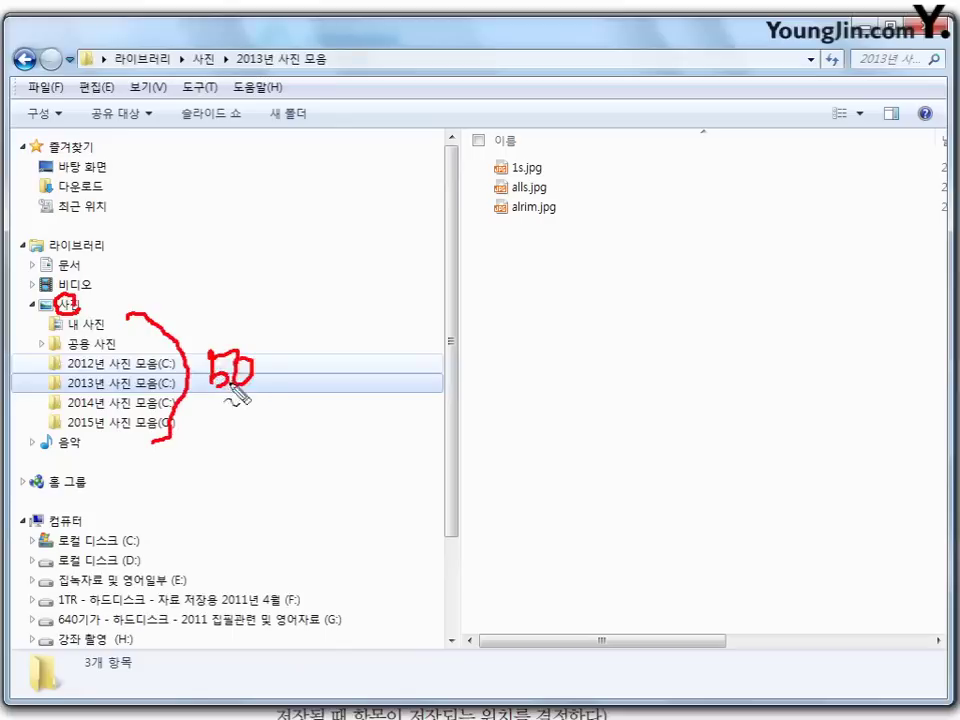
pyautogui.moveTo(248, 323)
pyautogui.mouseDown()
pyautogui.moveTo(260, 397)
pyautogui.moveTo(208, 384)
pyautogui.mouseUp()
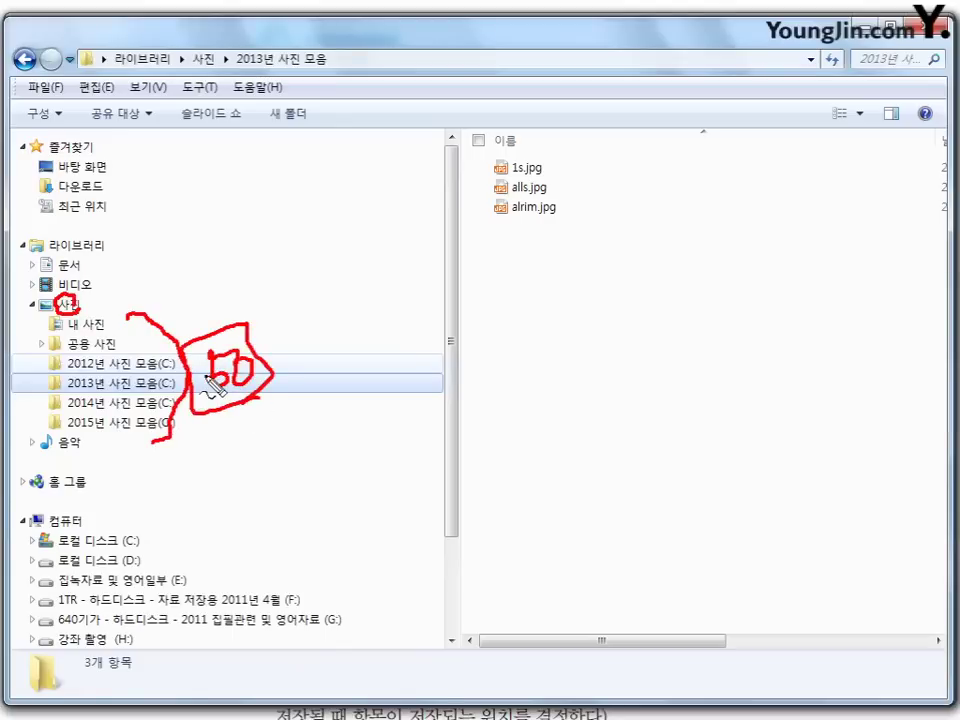
pyautogui.press('Escape')
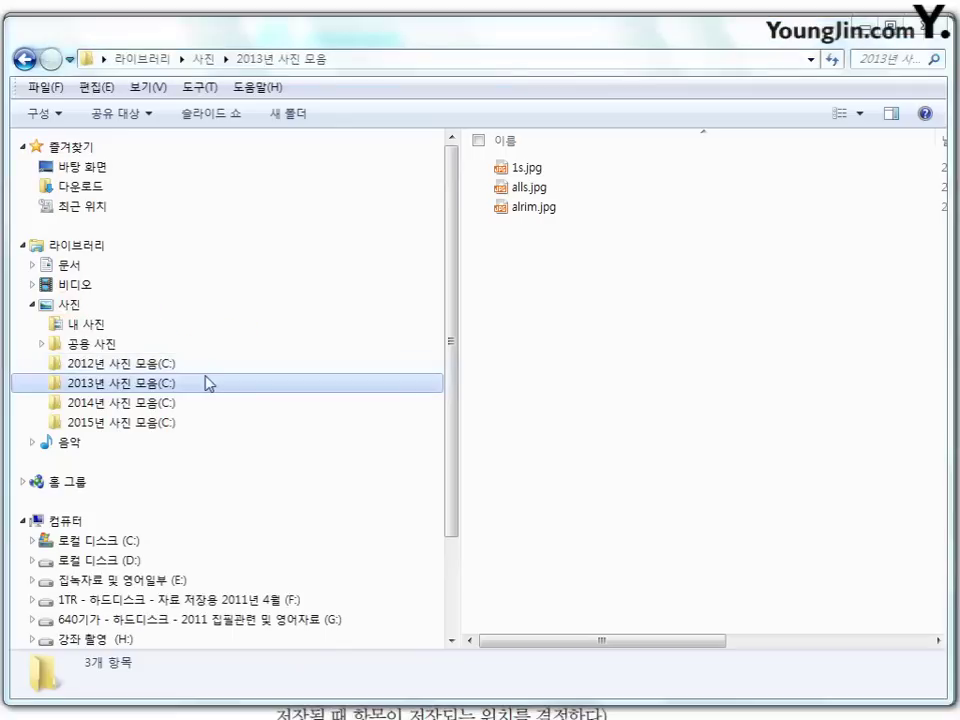
pyautogui.click(31, 305)
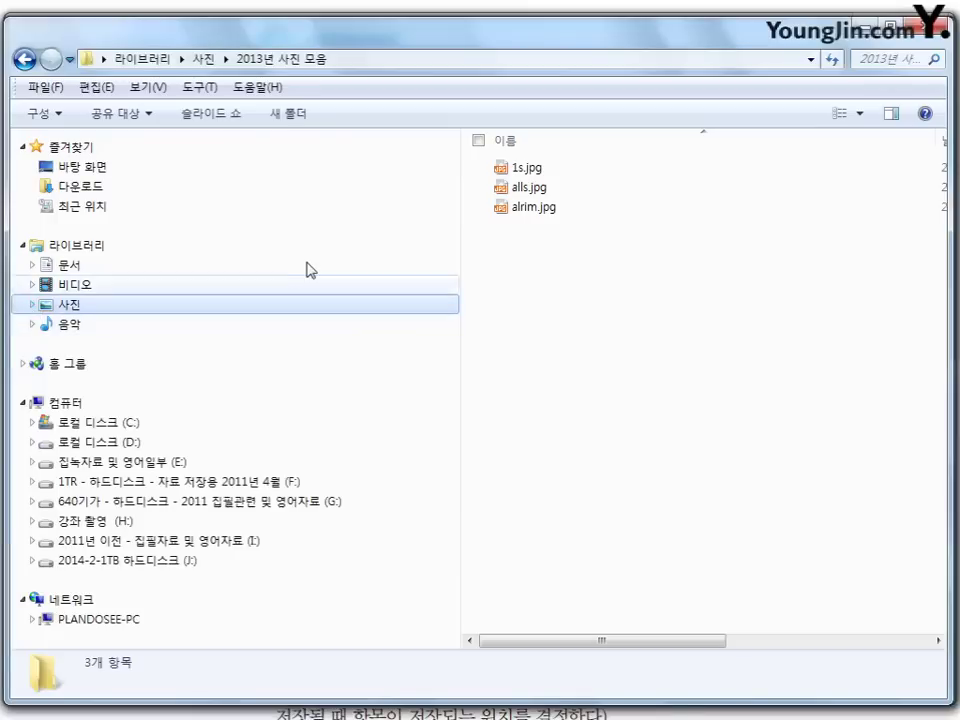